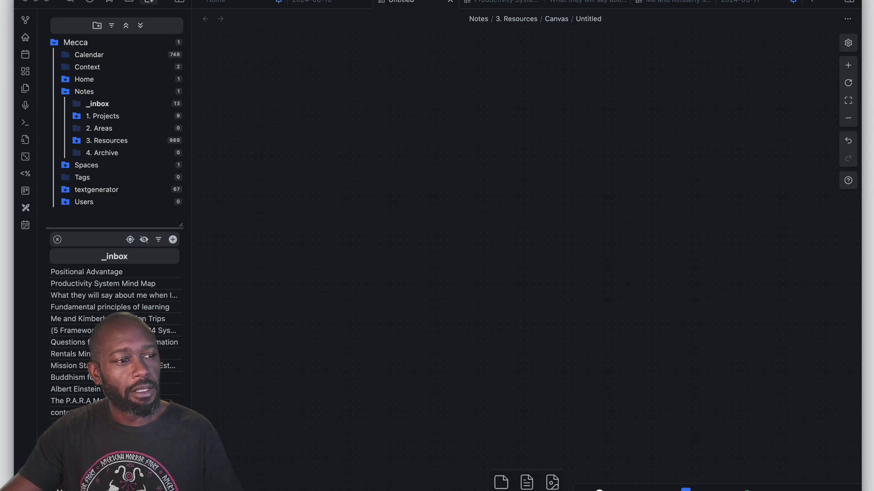
# - Search the community plugins for "augment" and open the Augmented Canvas plugin page
pyautogui.press('super+comma')
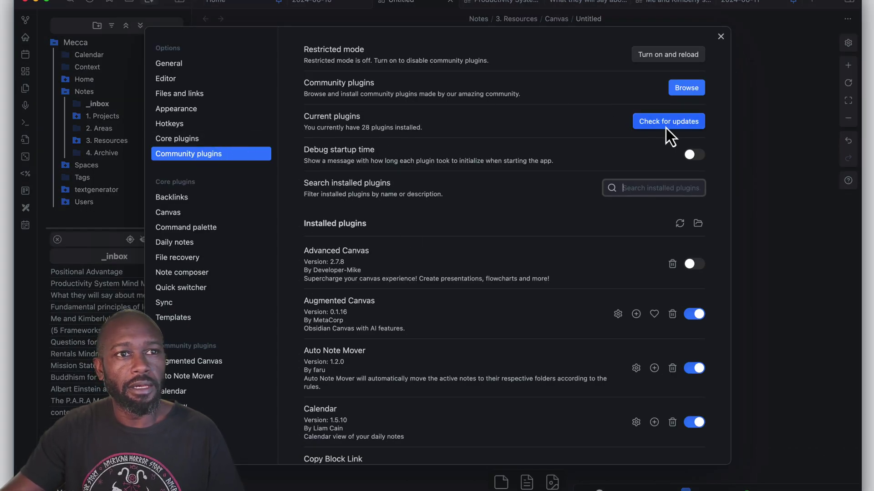
pyautogui.click(687, 88)
pyautogui.click(235, 42)
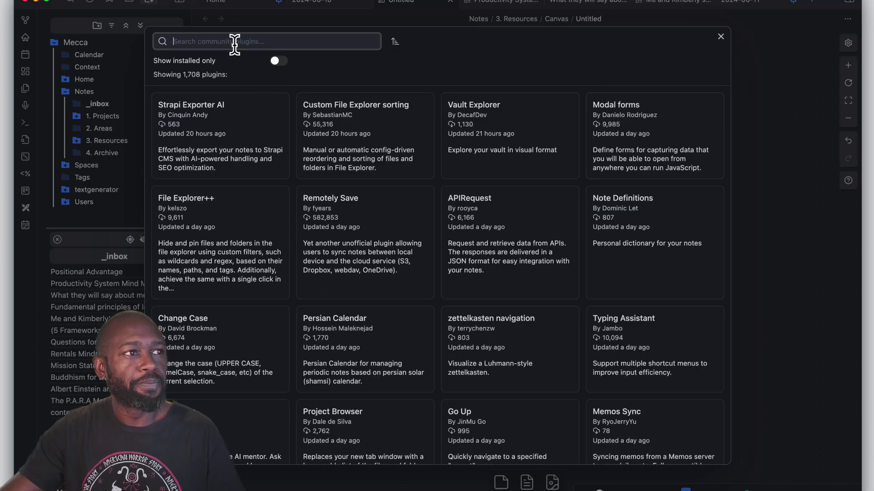
pyautogui.write('augment')
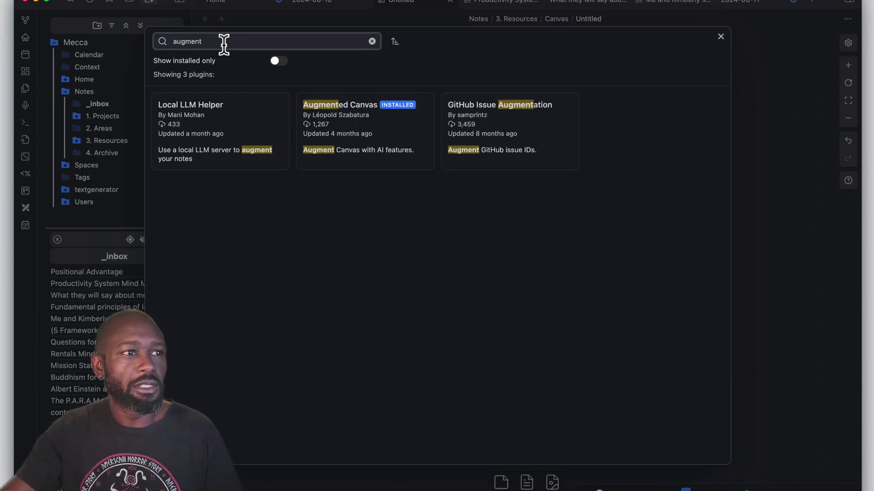
pyautogui.click(328, 126)
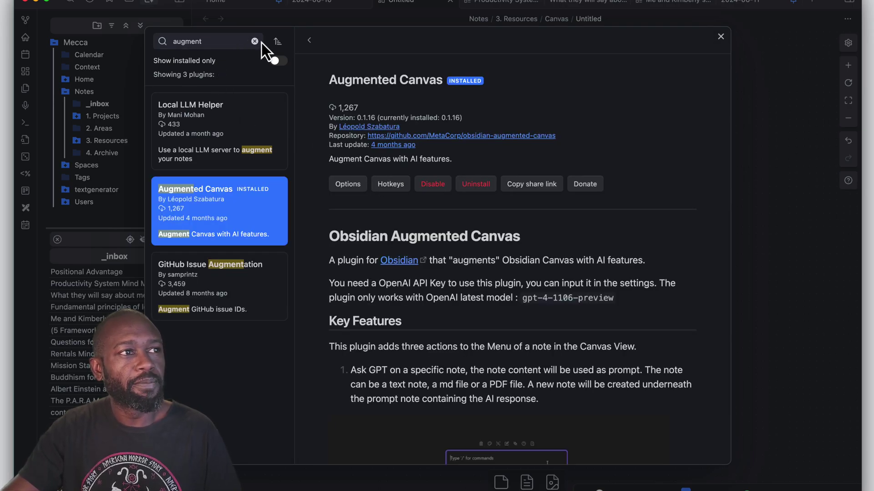
# - Search the community plugins for "block copy" and view the Copy Block Link plugin page
pyautogui.click(309, 40)
pyautogui.moveTo(202, 41); pyautogui.dragTo(152, 34)
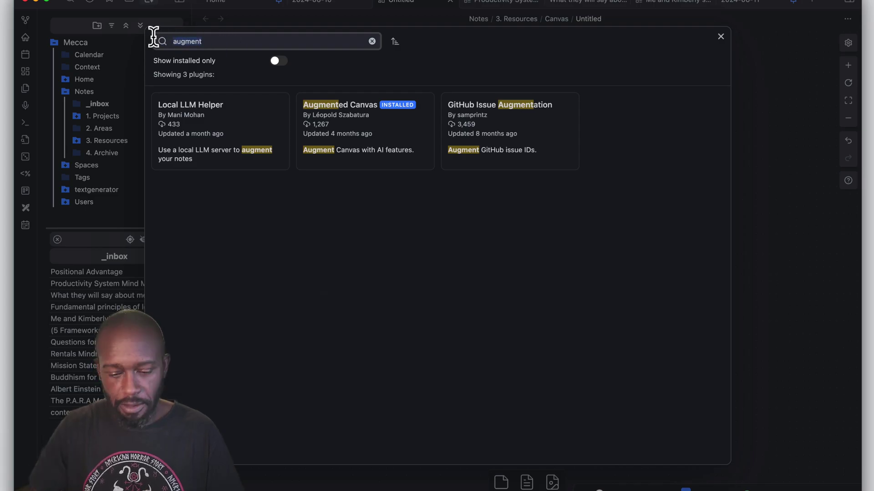
pyautogui.write('block')
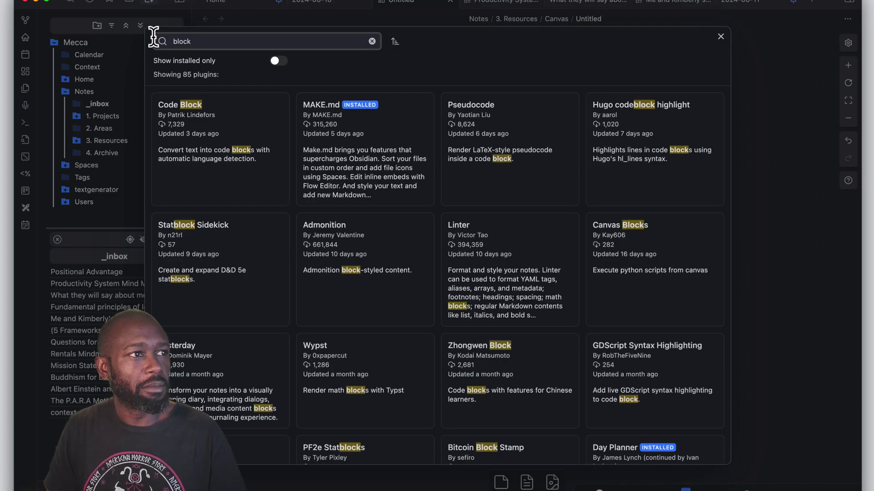
pyautogui.write(' coopy')
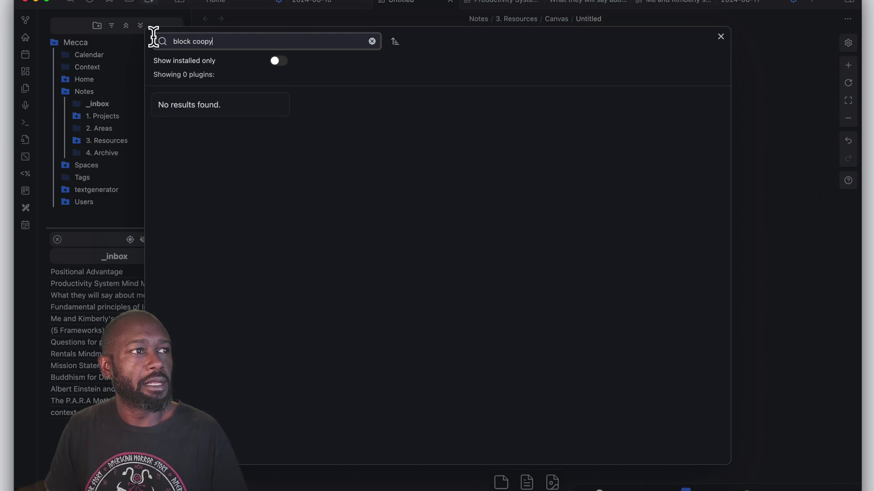
pyautogui.press('BackSpace')
pyautogui.press('BackSpace')
pyautogui.press('BackSpace')
pyautogui.write('py')
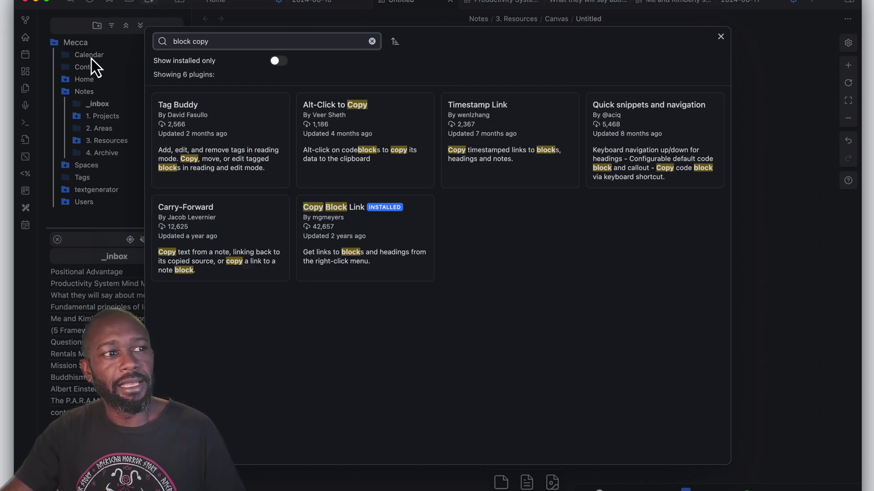
pyautogui.click(367, 223)
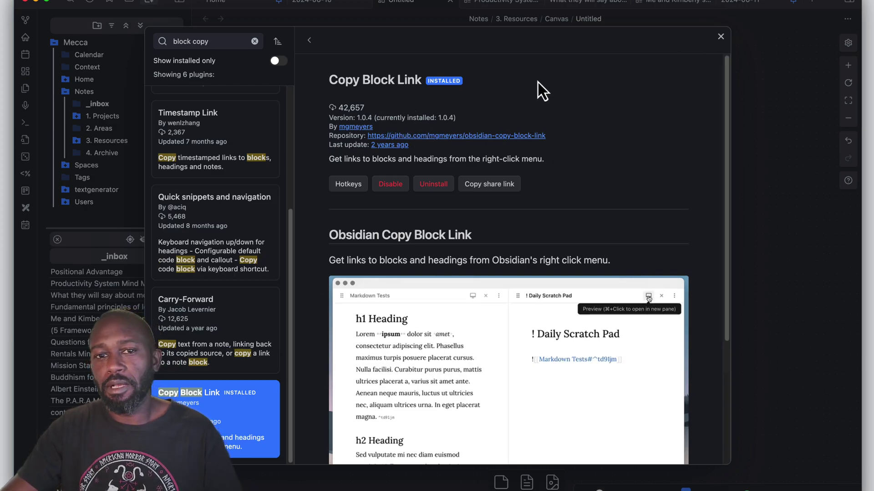
pyautogui.click(721, 37)
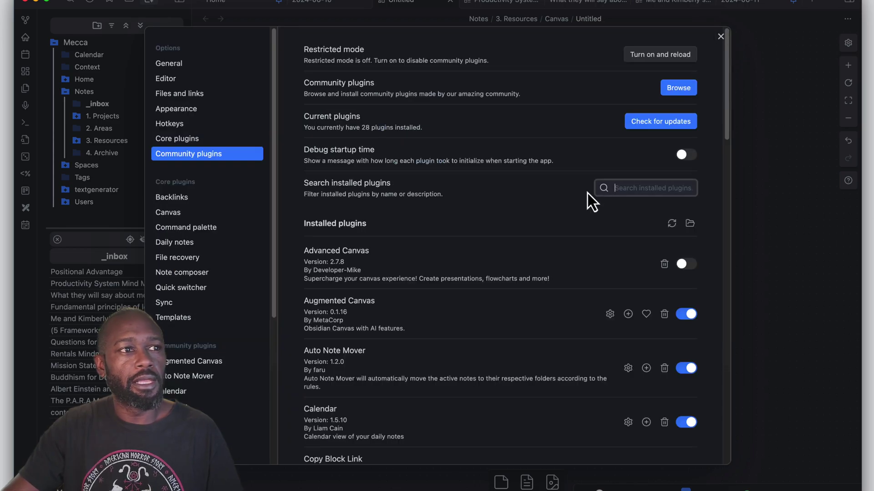
# - Open the Augmented Canvas plugin settings and view the new secret key form on OpenAI's API keys page in the browser
pyautogui.click(208, 360)
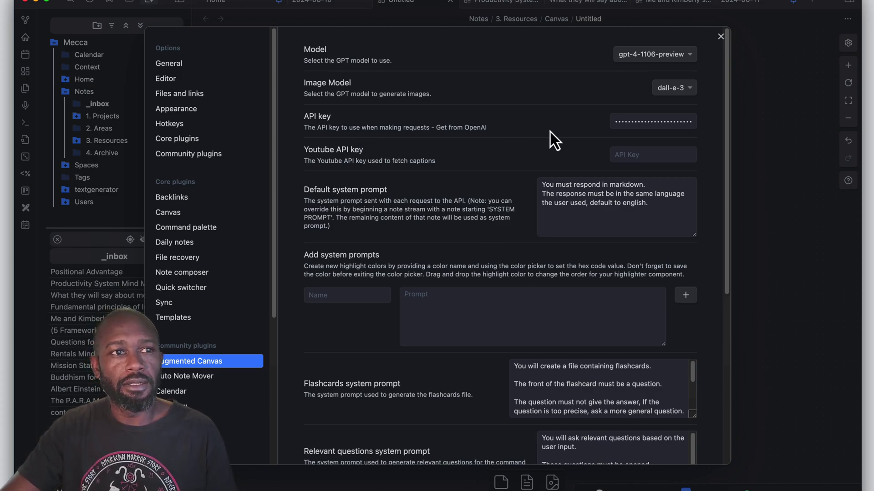
pyautogui.press('super+Tab')
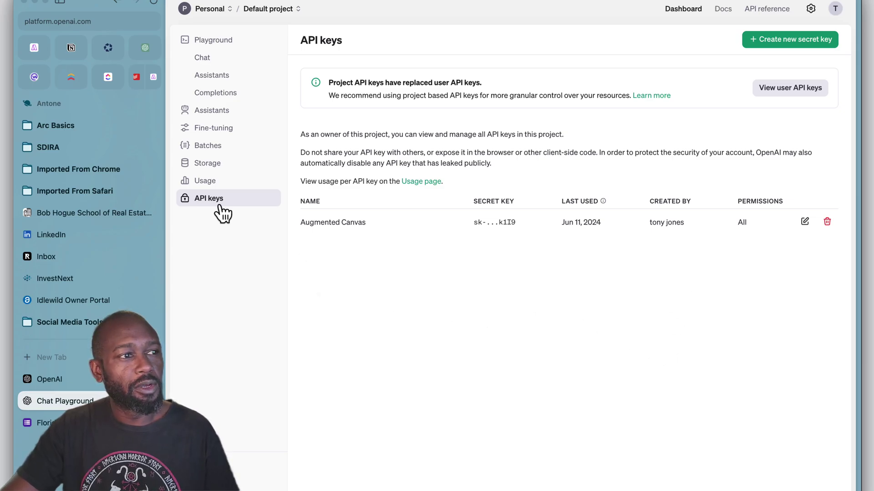
pyautogui.click(782, 42)
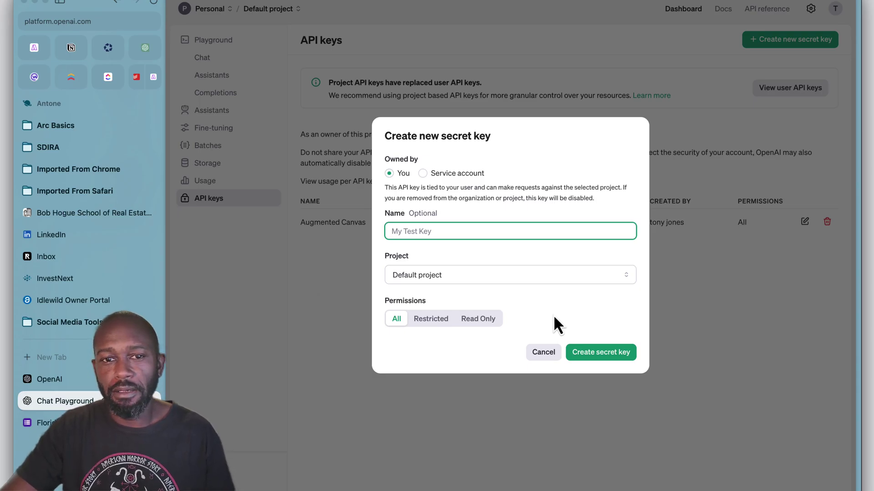
pyautogui.click(540, 354)
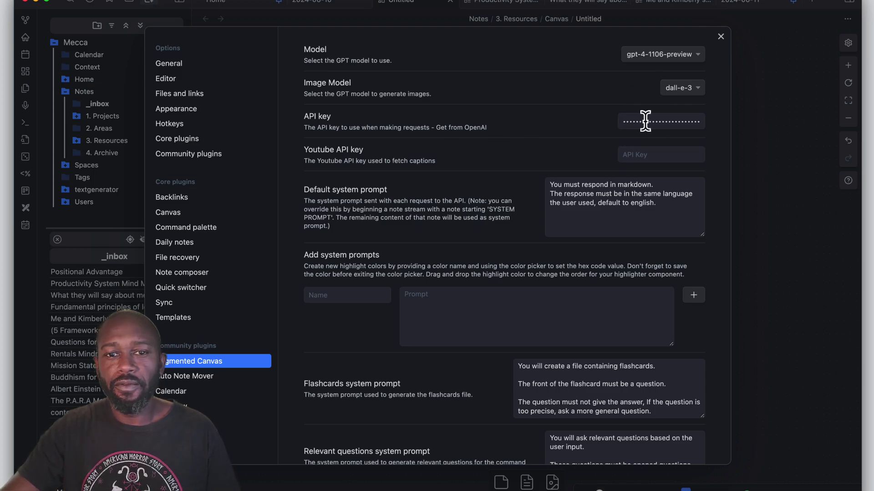
# - Examine the Augmented Canvas settings, from the OpenAI API key and system prompts to the token limits and temperature
pyautogui.click(645, 120)
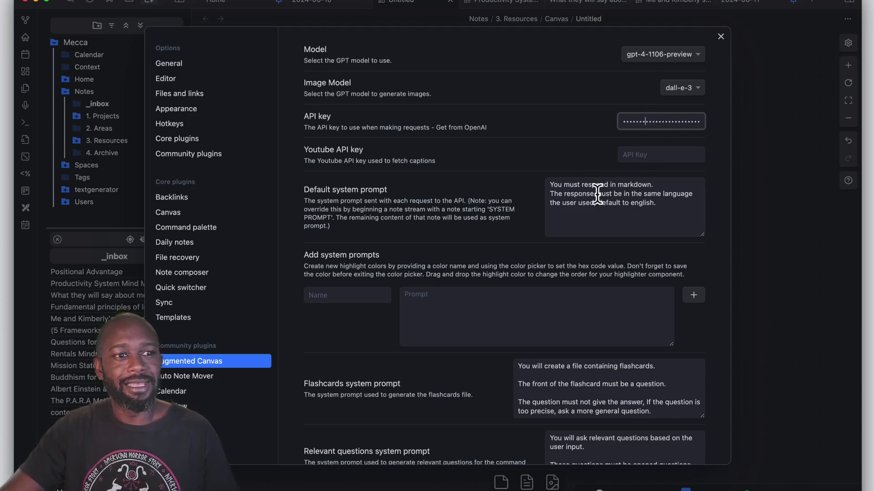
pyautogui.scroll(-10, 544, 217)
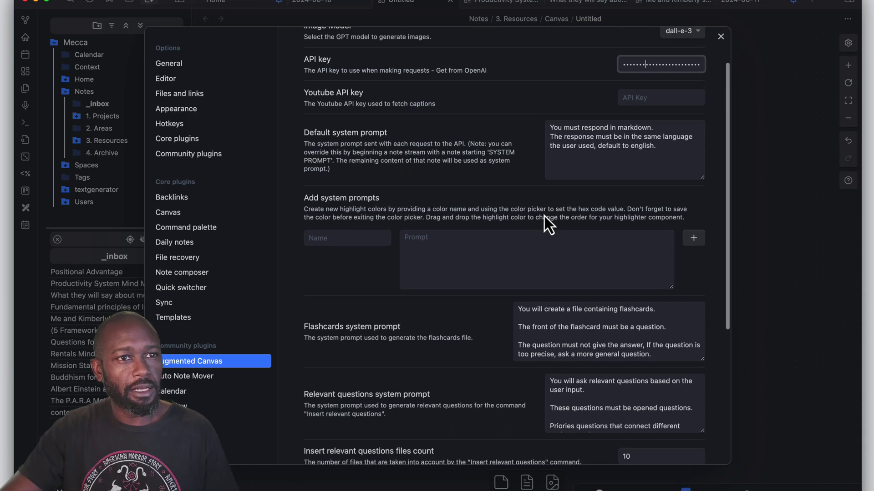
pyautogui.scroll(-1, 544, 217)
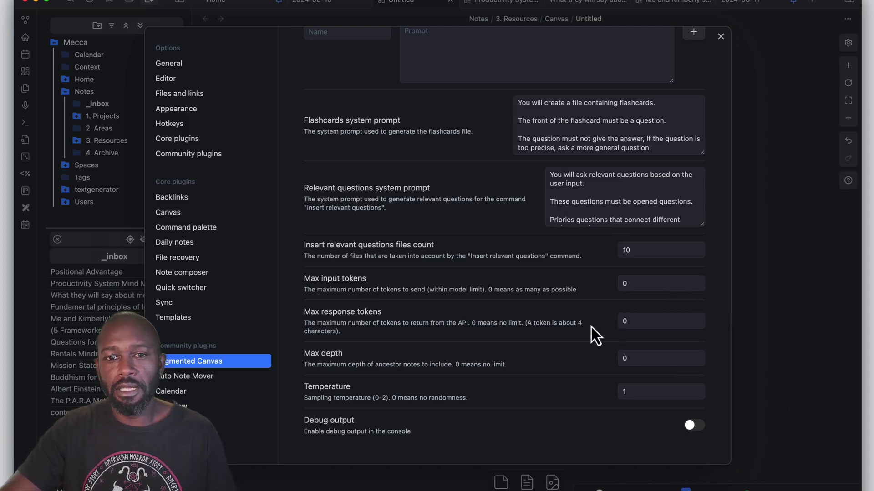
pyautogui.scroll(8, 591, 326)
pyautogui.scroll(3, 591, 327)
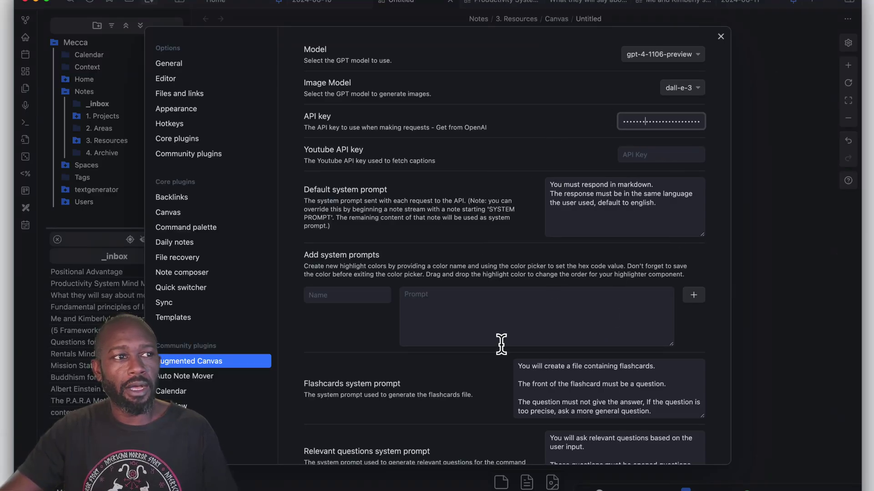
pyautogui.click(721, 37)
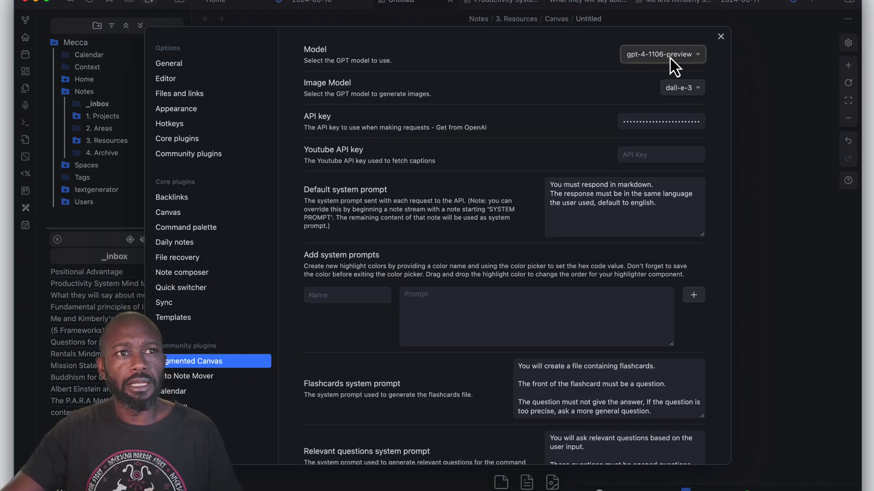
# - Choose gpt-4-1106-preview as the GPT model and dall-e-3 as the image model, and close the settings
pyautogui.click(669, 60)
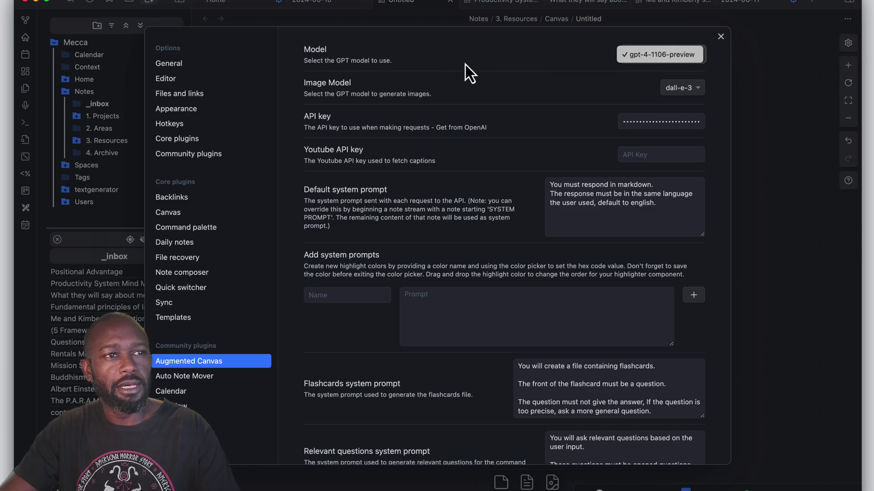
pyautogui.click(666, 57)
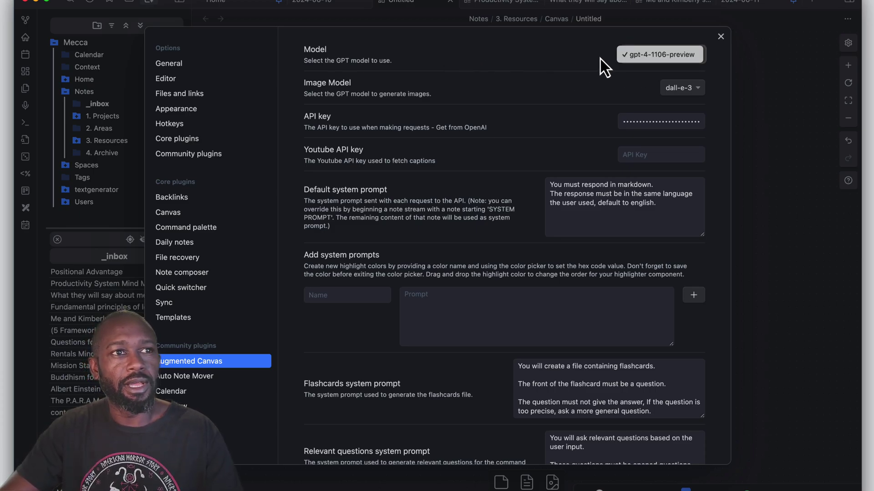
pyautogui.click(603, 83)
pyautogui.click(679, 94)
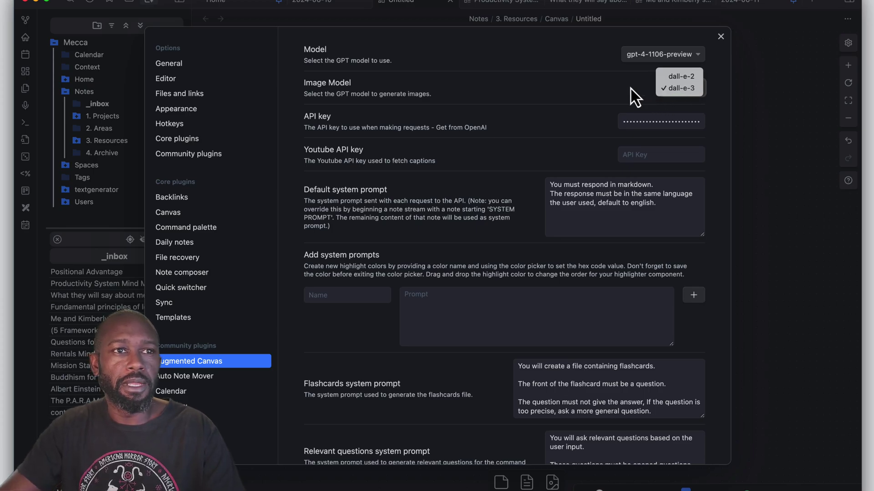
pyautogui.click(681, 88)
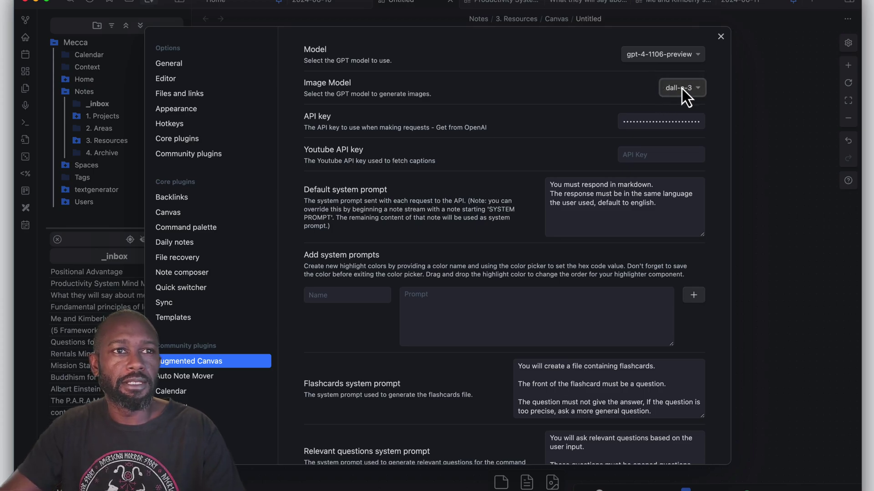
pyautogui.click(723, 39)
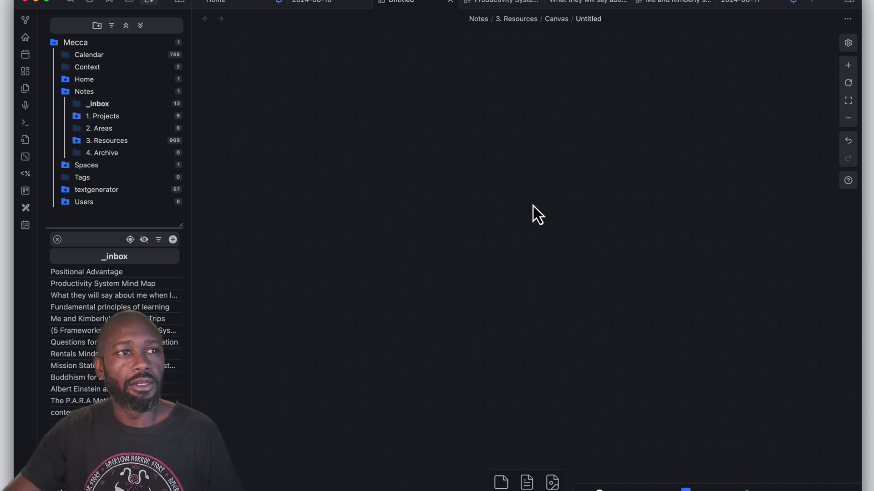
# - Add a canvas card reading "what is ai?" and generate an AI answer from it
pyautogui.doubleClick(506, 198)
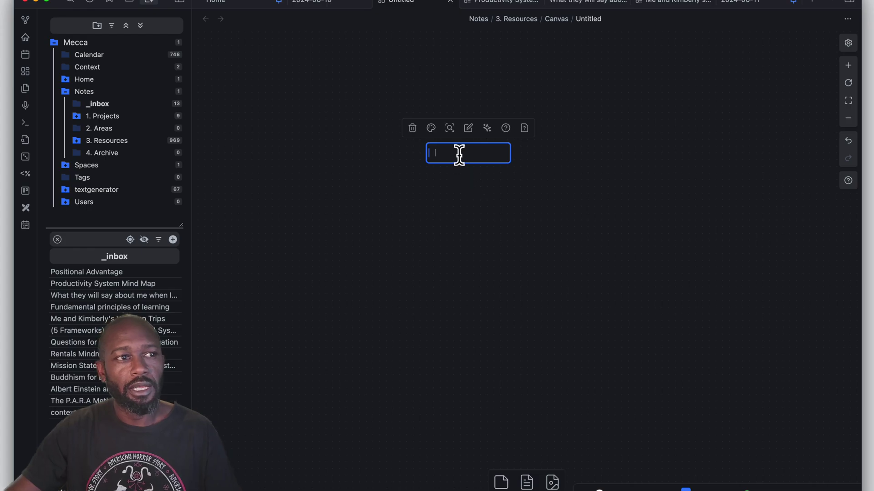
pyautogui.write('what is')
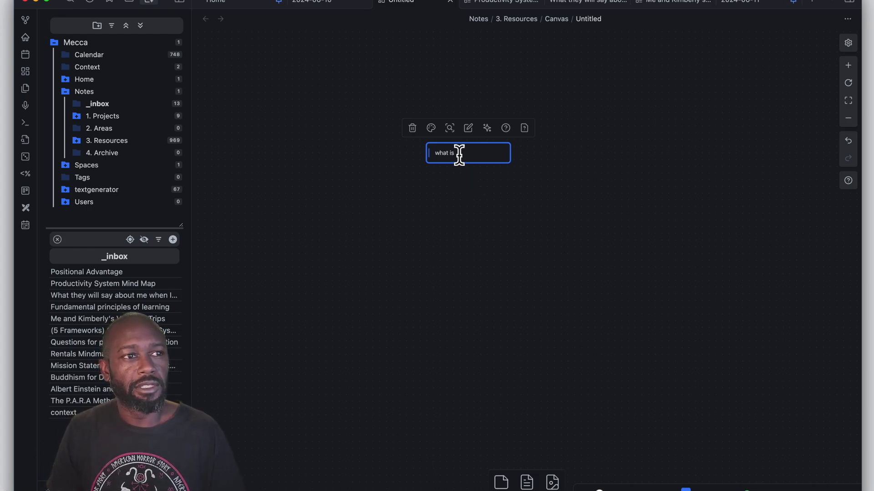
pyautogui.write(' ai?')
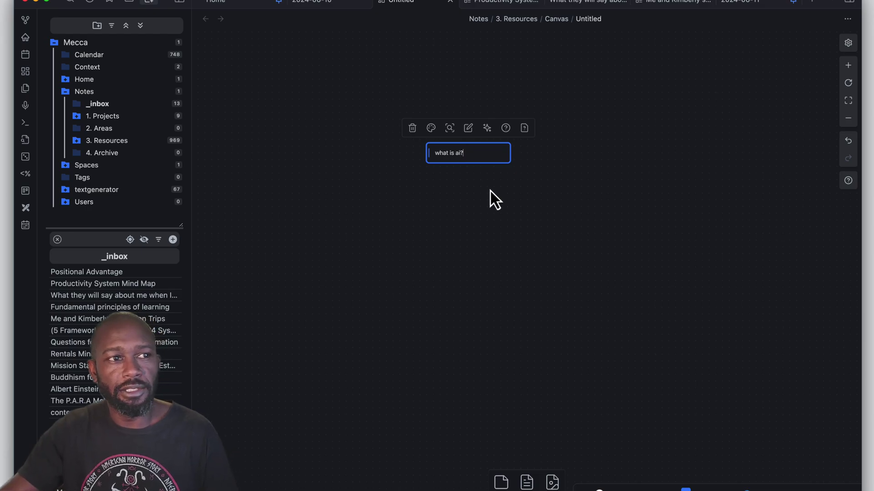
pyautogui.click(490, 190)
pyautogui.click(488, 159)
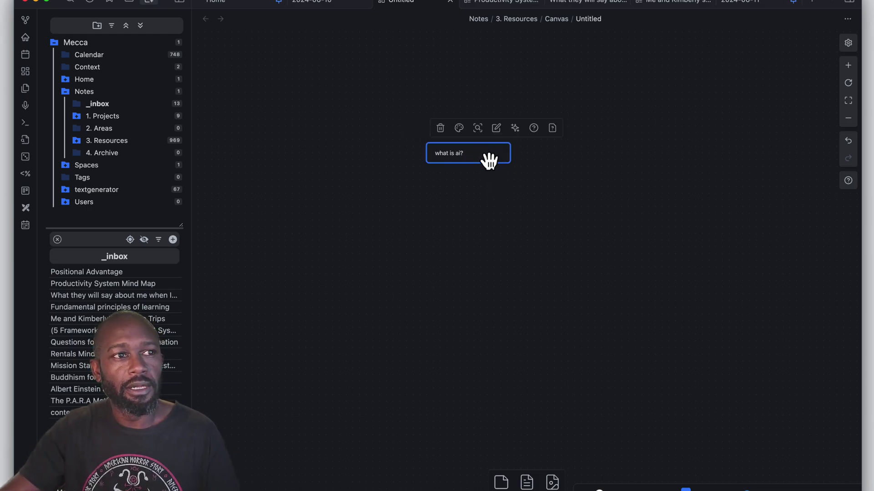
pyautogui.click(515, 129)
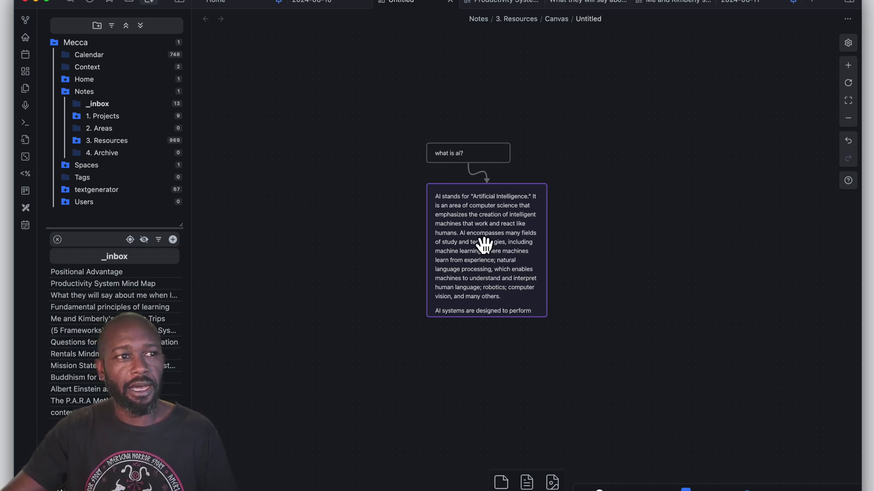
# - Ask the AI to "summarize this" for the generated answer card
pyautogui.click(492, 272)
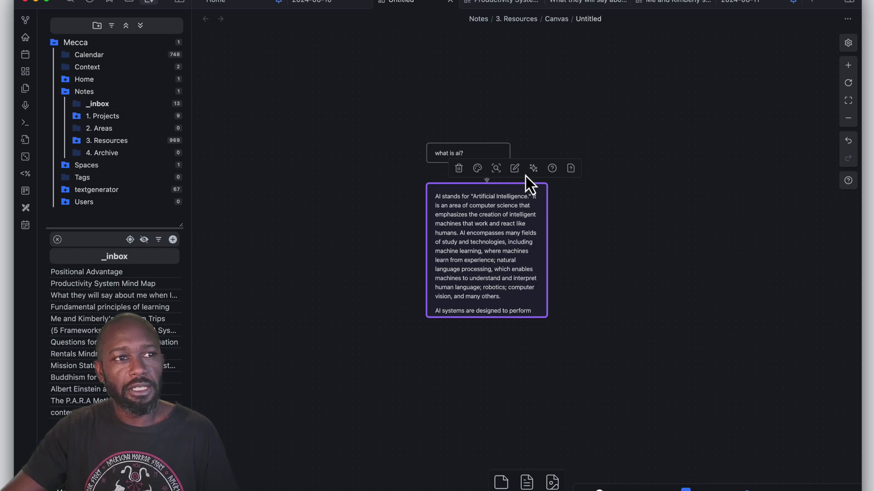
pyautogui.click(551, 169)
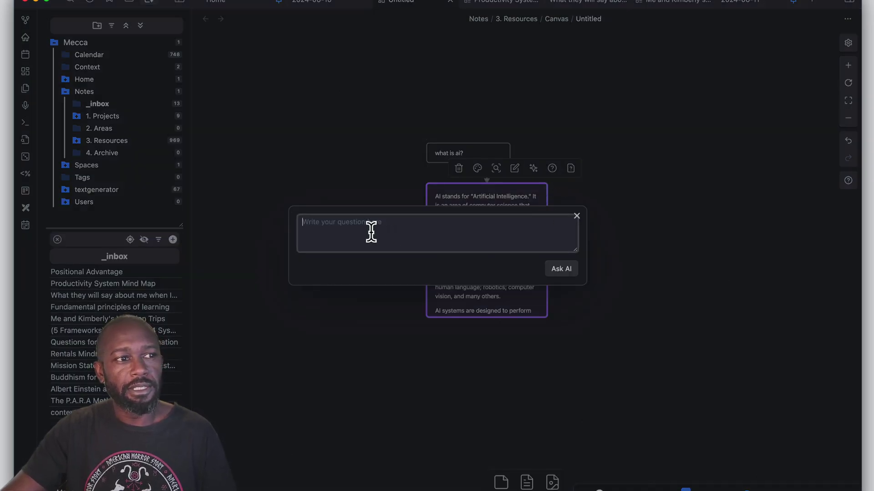
pyautogui.write('su')
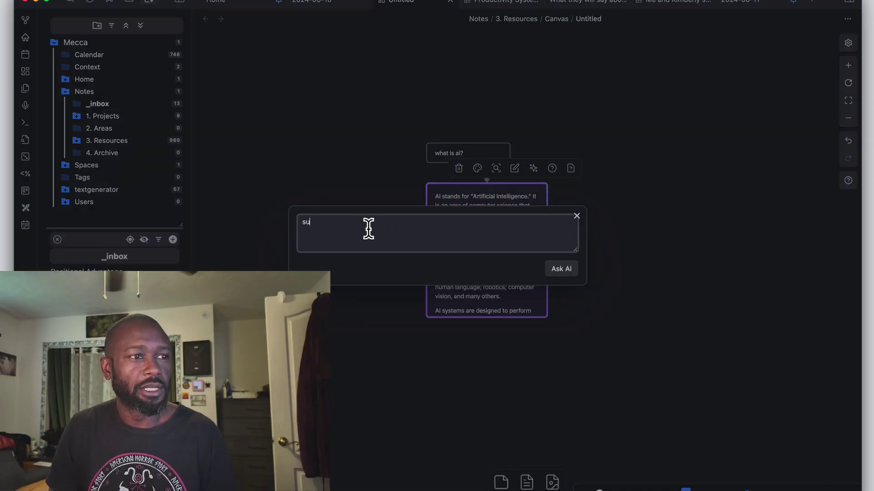
pyautogui.write('mmarize this')
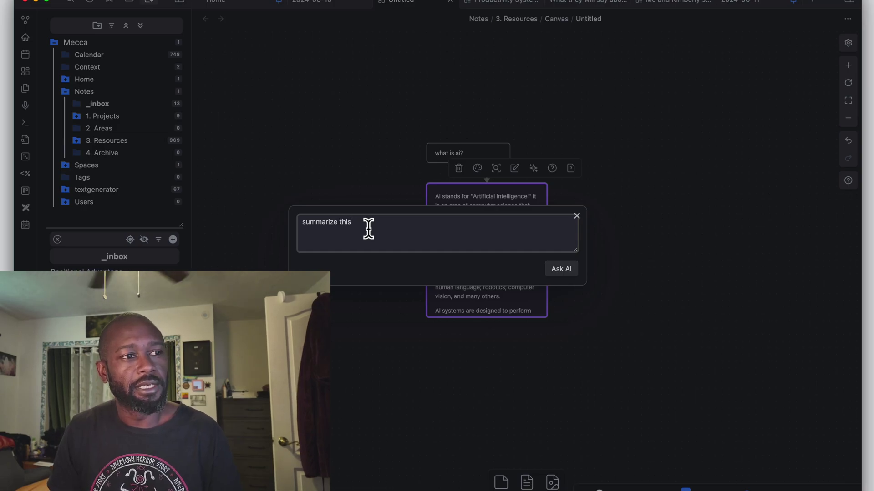
pyautogui.click(560, 269)
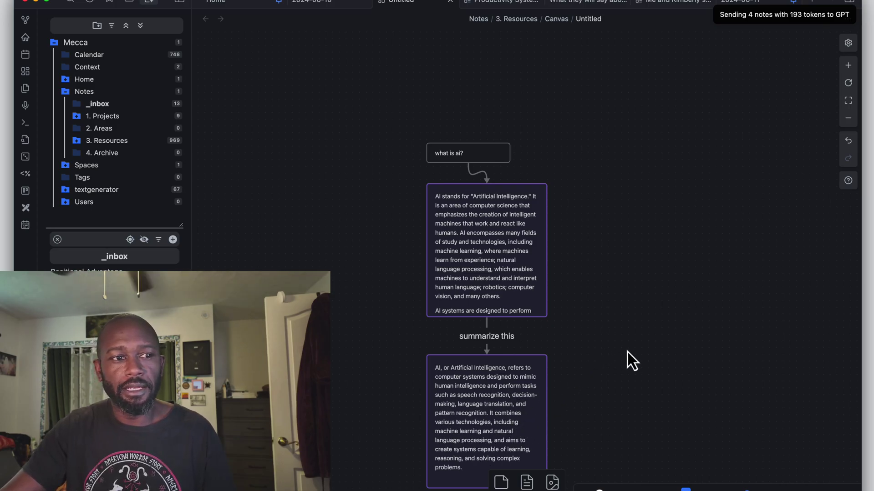
pyautogui.moveTo(577, 376); pyautogui.dragTo(568, 294)
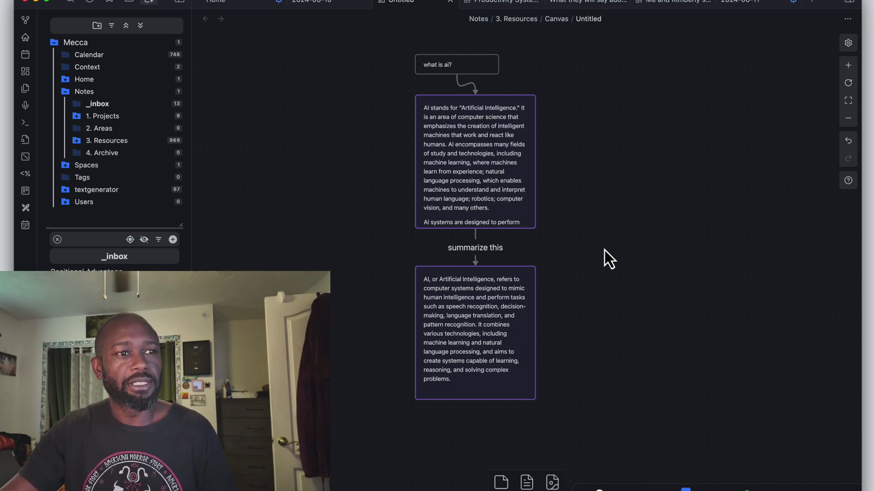
# - Generate an AI answer from the "what is A plus B?" card, and delete the generated answer card
pyautogui.moveTo(581, 173); pyautogui.dragTo(614, 195)
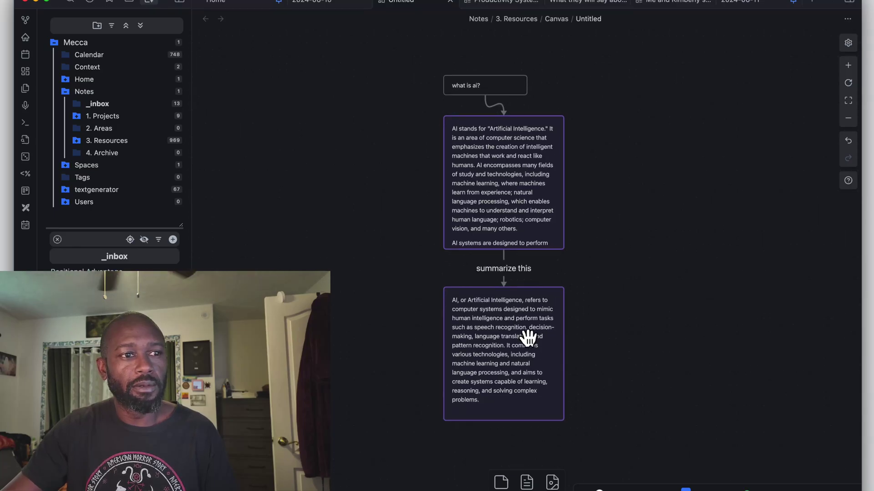
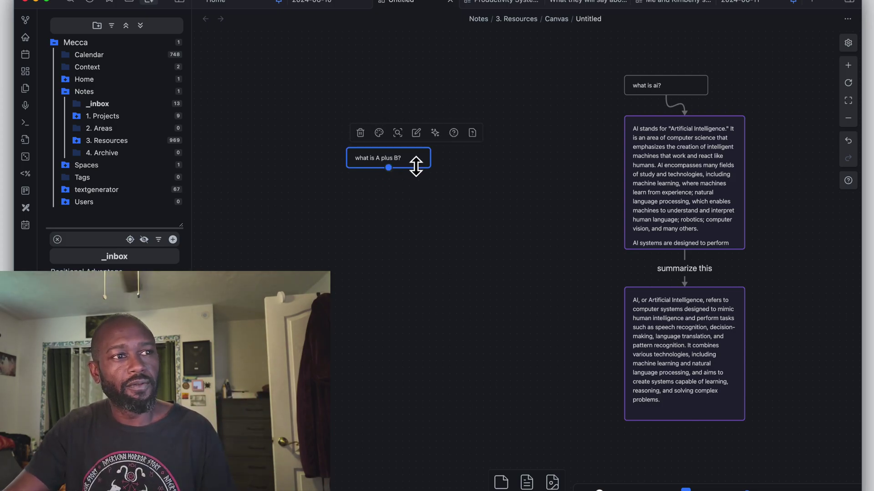
pyautogui.click(436, 135)
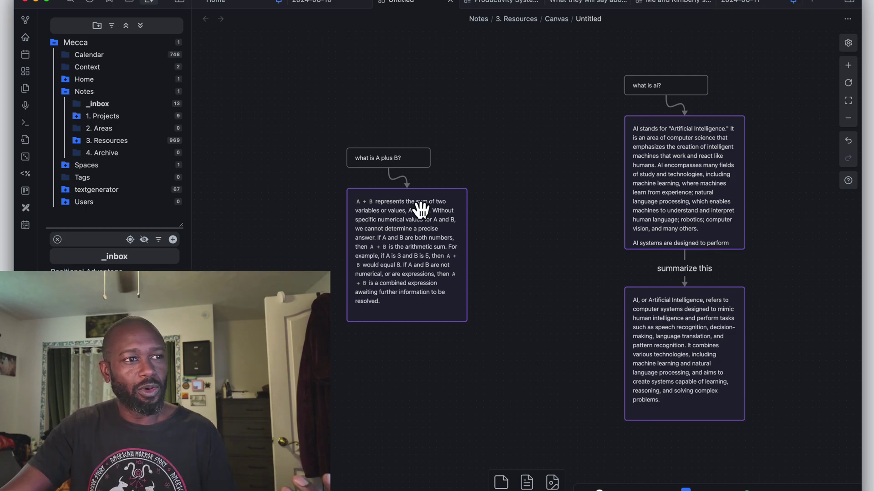
pyautogui.click(414, 255)
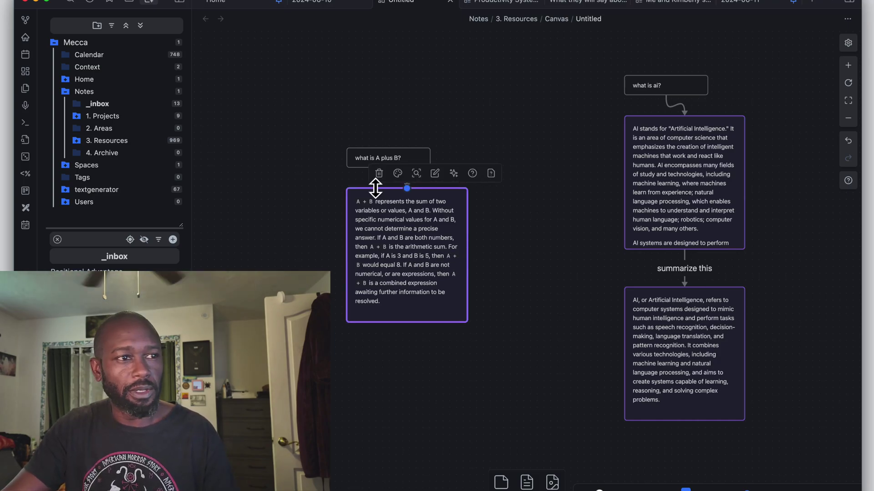
pyautogui.click(378, 174)
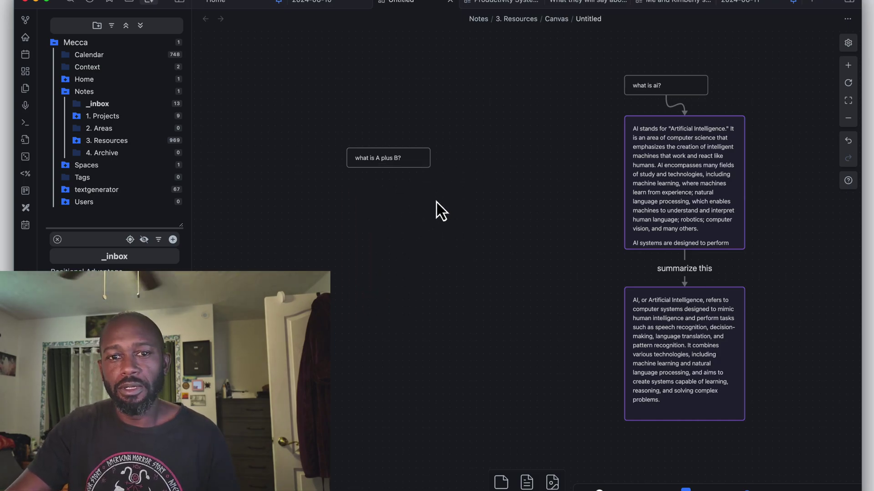
# - Move the "what is A plus B?" card slightly lower and add a card reading "A = 8" above it
pyautogui.scroll(-2, 423, 187)
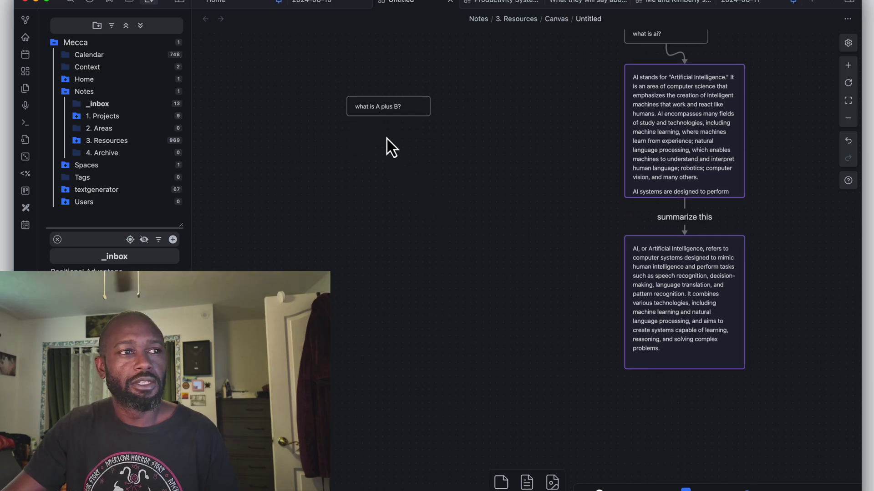
pyautogui.moveTo(387, 116); pyautogui.dragTo(394, 150)
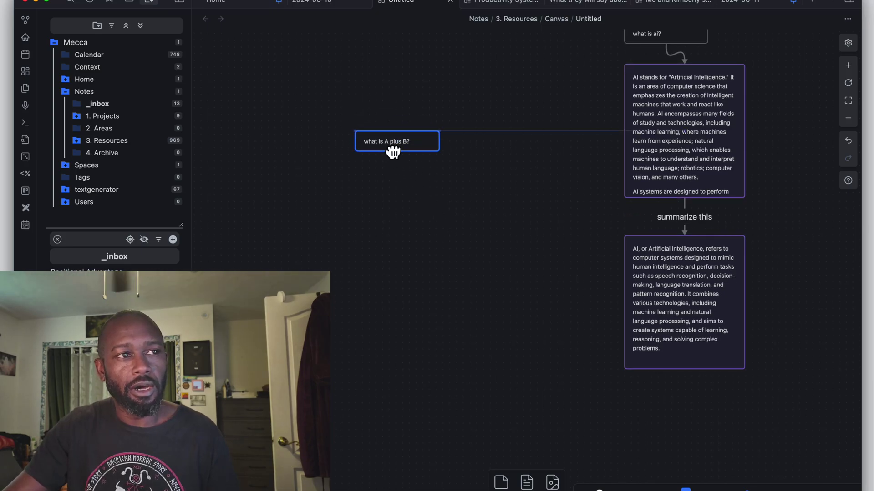
pyautogui.doubleClick(343, 74)
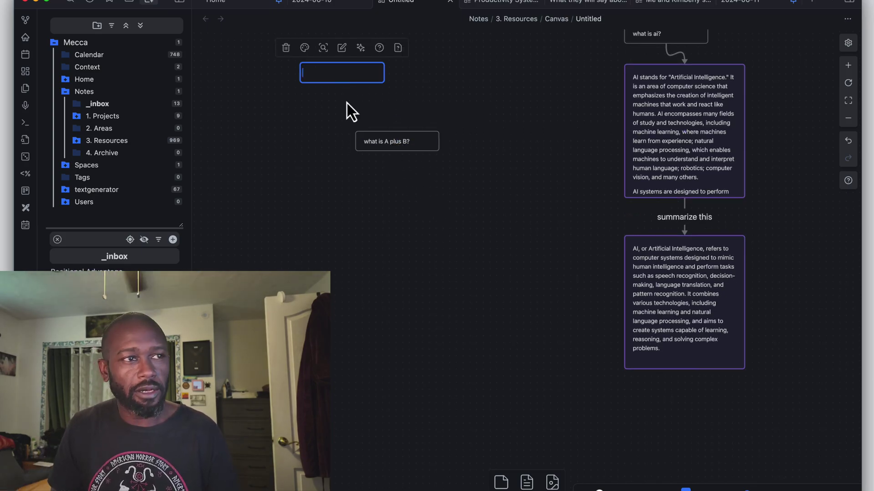
pyautogui.write('A = 8')
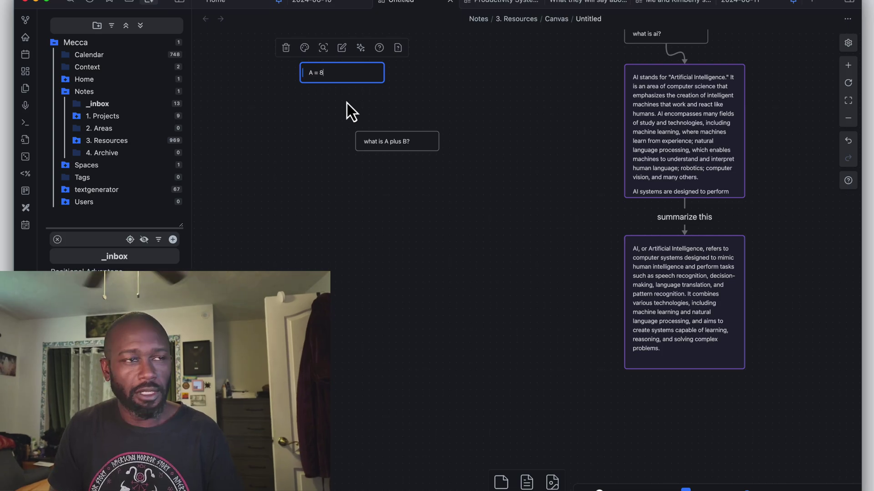
# - Add a card reading "B =5" beside the "A = 8" card and move it away to leave a gap
pyautogui.click(411, 80)
pyautogui.doubleClick(419, 75)
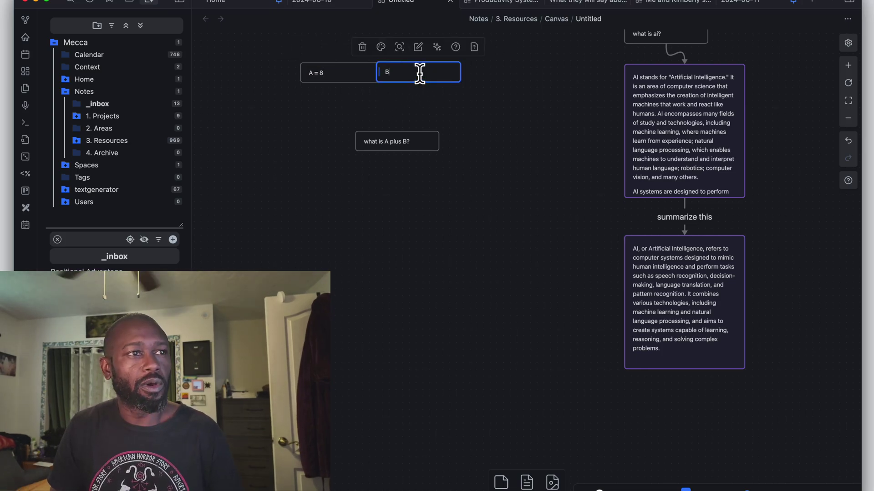
pyautogui.write('B 5')
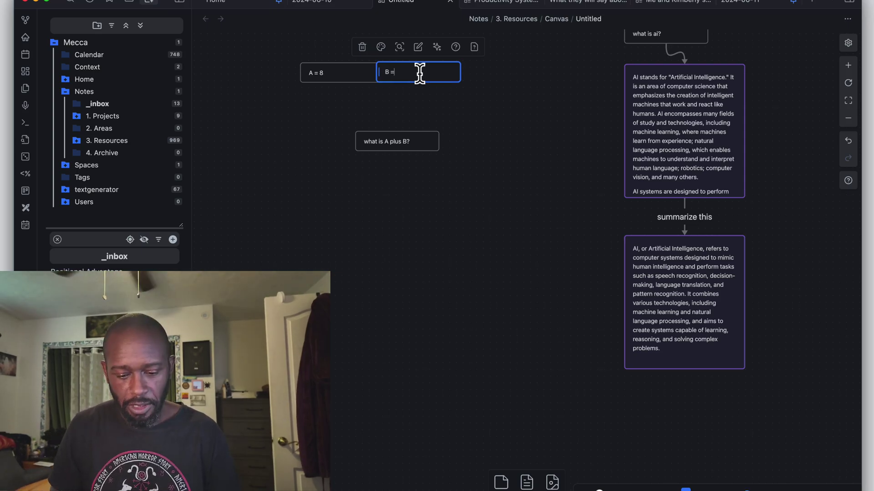
pyautogui.write('5')
pyautogui.click(433, 91)
pyautogui.moveTo(428, 82); pyautogui.dragTo(480, 84)
pyautogui.click(443, 110)
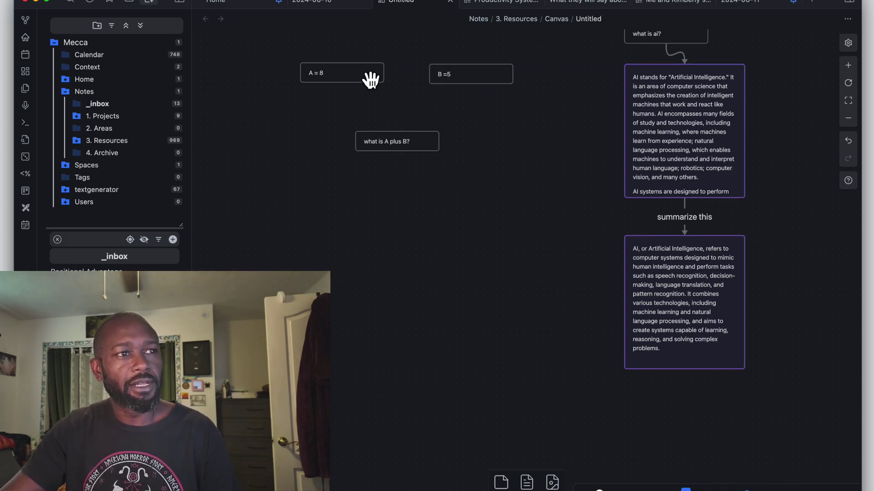
# - Try generating an AI answer from the question card while the value cards are unconnected, and delete the answer
pyautogui.click(410, 150)
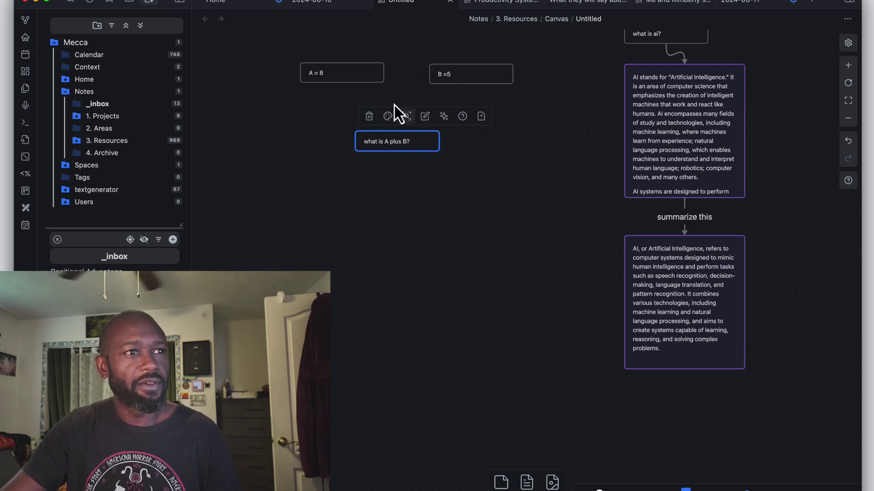
pyautogui.click(444, 117)
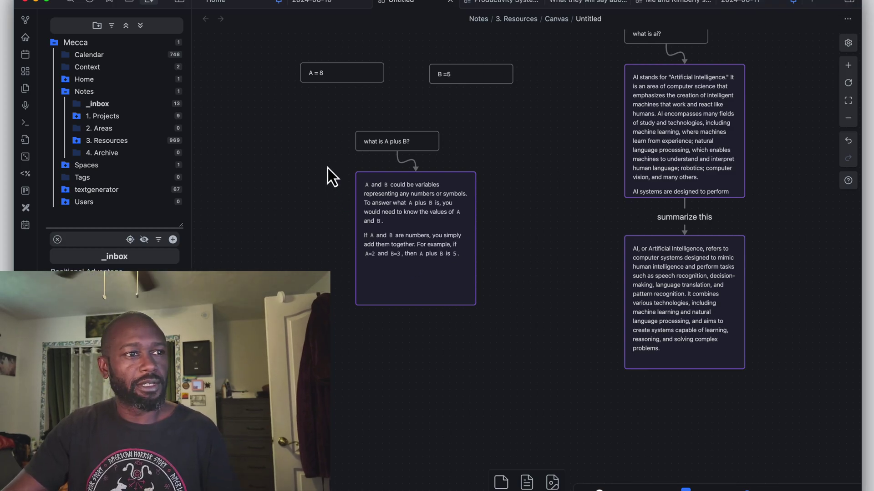
pyautogui.click(389, 203)
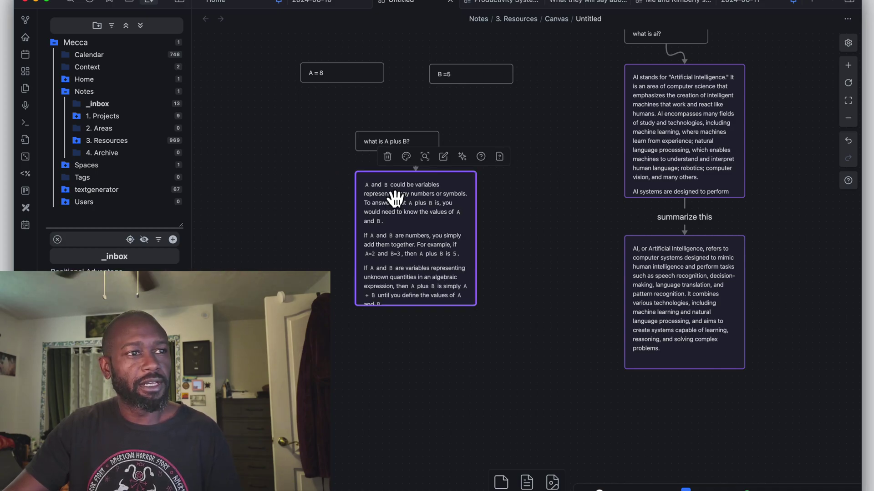
pyautogui.click(388, 158)
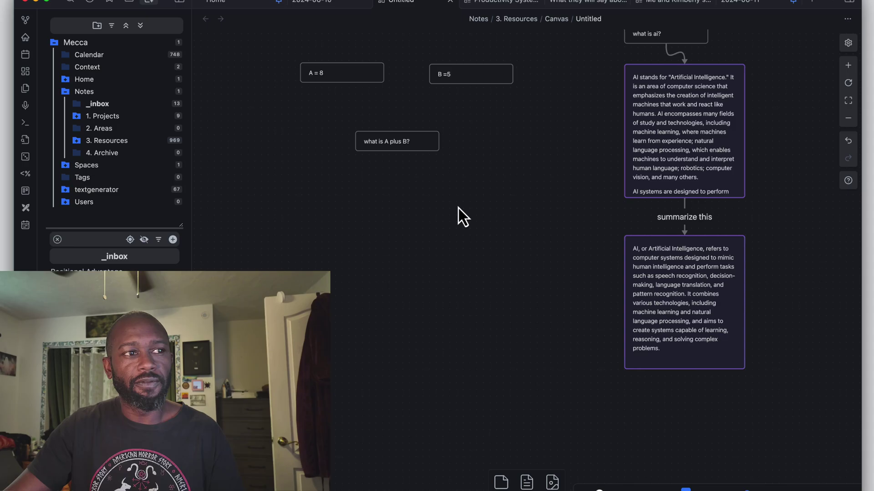
# - Connect the "A = 8" and "B =5" cards with arrows to the "what is A plus B?" card
pyautogui.click(347, 87)
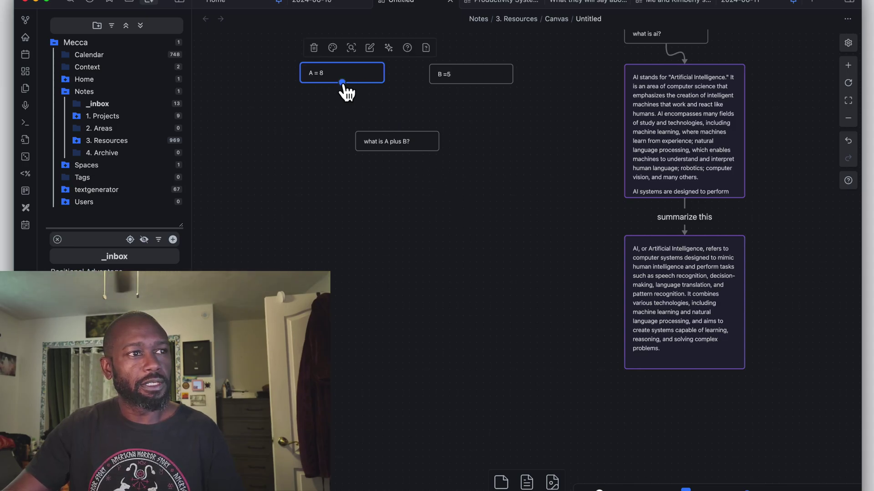
pyautogui.moveTo(343, 85); pyautogui.dragTo(399, 140)
pyautogui.click(471, 78)
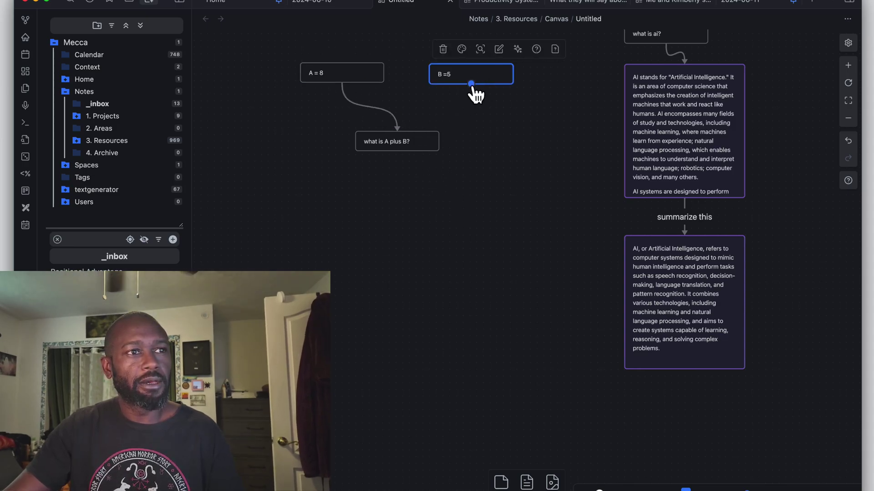
pyautogui.moveTo(471, 84); pyautogui.dragTo(403, 142)
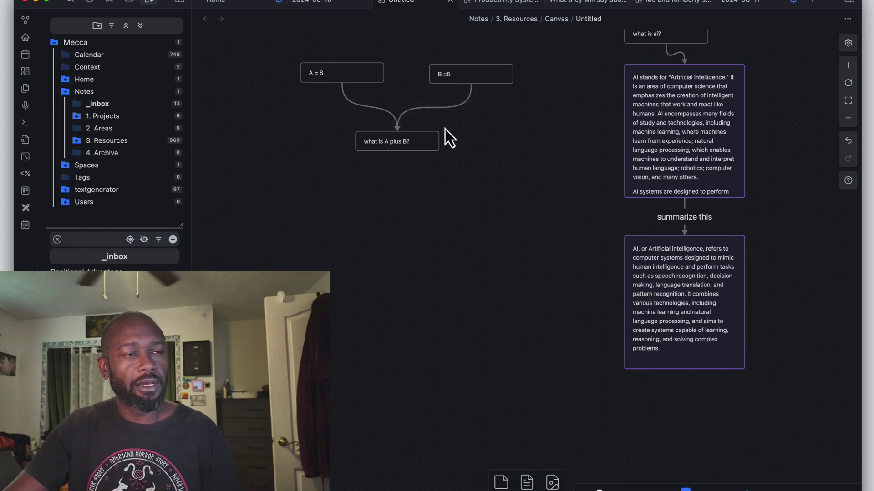
# - Generate an AI answer from the connected question card and shorten the answer card to fit its text
pyautogui.click(406, 147)
pyautogui.click(444, 118)
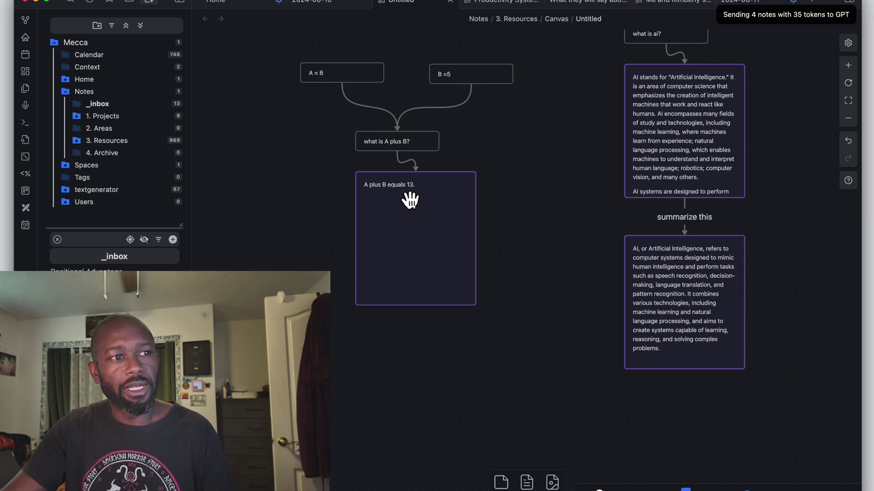
pyautogui.click(424, 302)
pyautogui.moveTo(421, 304); pyautogui.dragTo(428, 207)
pyautogui.click(470, 116)
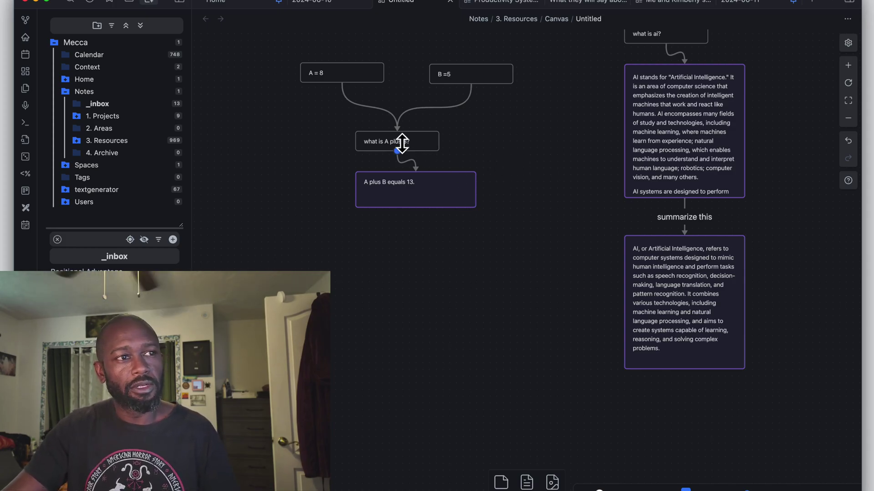
pyautogui.click(346, 81)
pyautogui.click(463, 78)
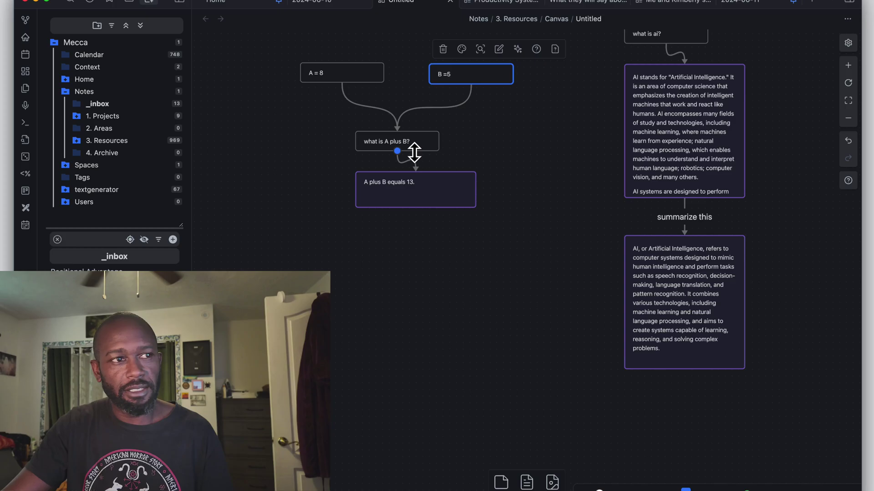
pyautogui.click(312, 124)
pyautogui.moveTo(316, 61); pyautogui.dragTo(527, 211)
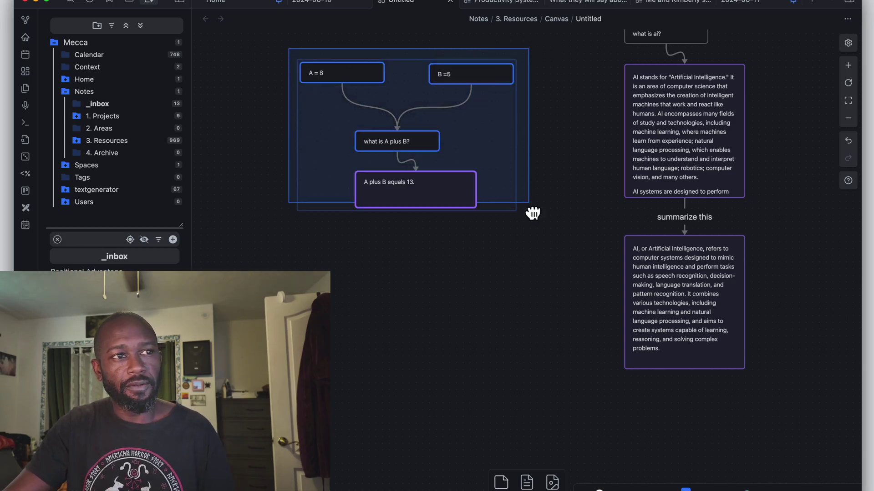
pyautogui.click(523, 210)
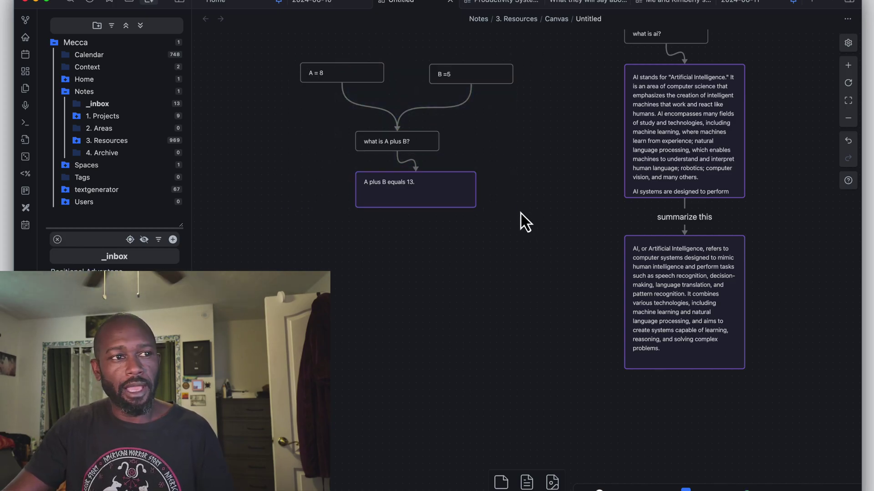
pyautogui.click(410, 146)
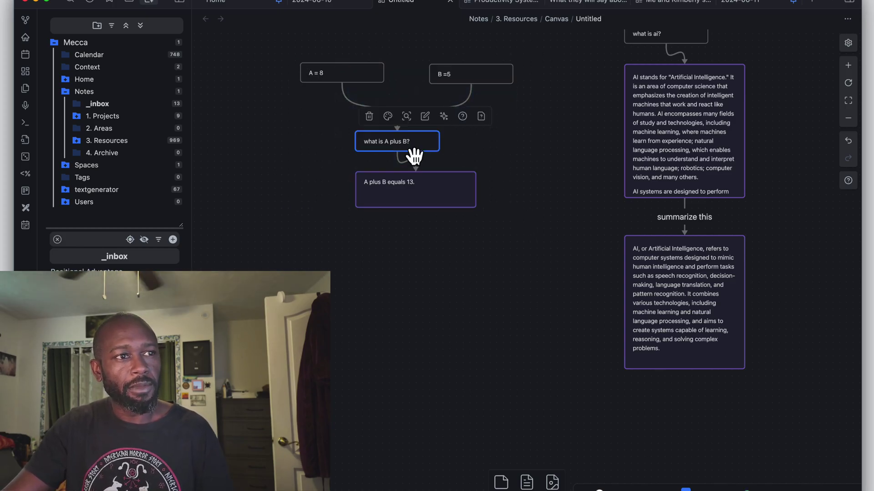
pyautogui.click(468, 168)
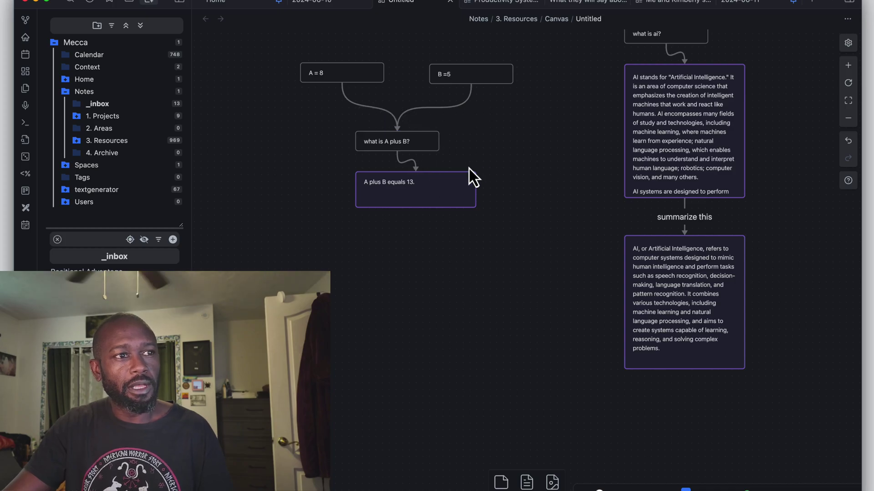
# - Ask the AI to "write it bullets" for the AI summary card and bring the generated bullet list into view
pyautogui.click(664, 164)
pyautogui.click(678, 294)
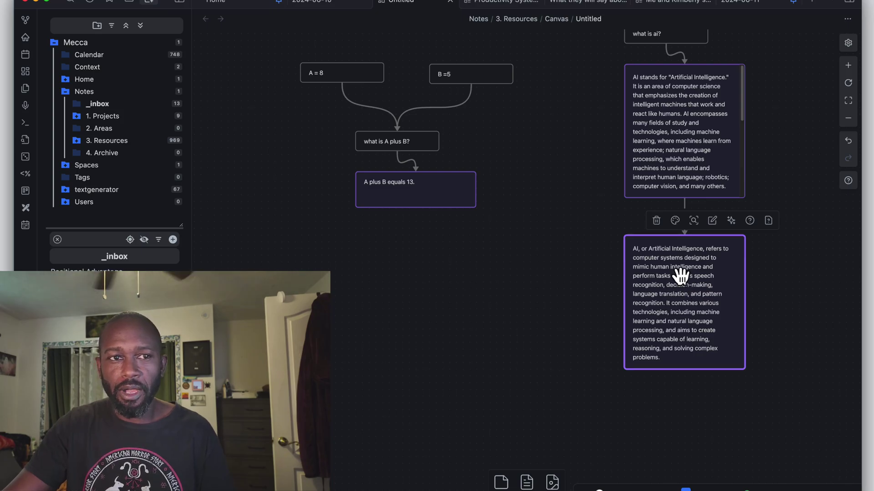
pyautogui.click(746, 223)
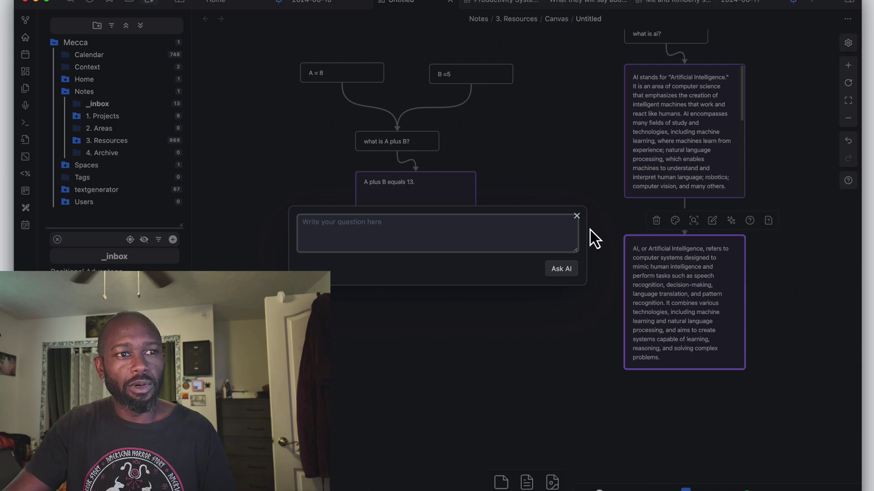
pyautogui.click(577, 217)
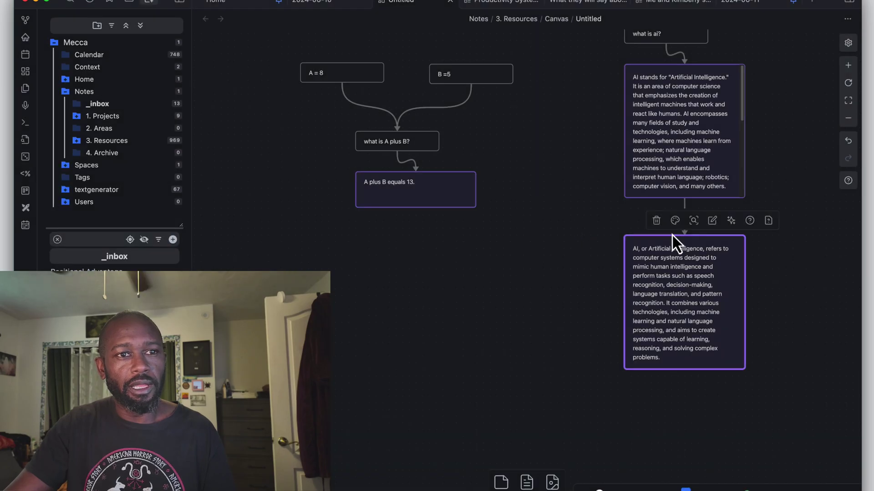
pyautogui.click(750, 221)
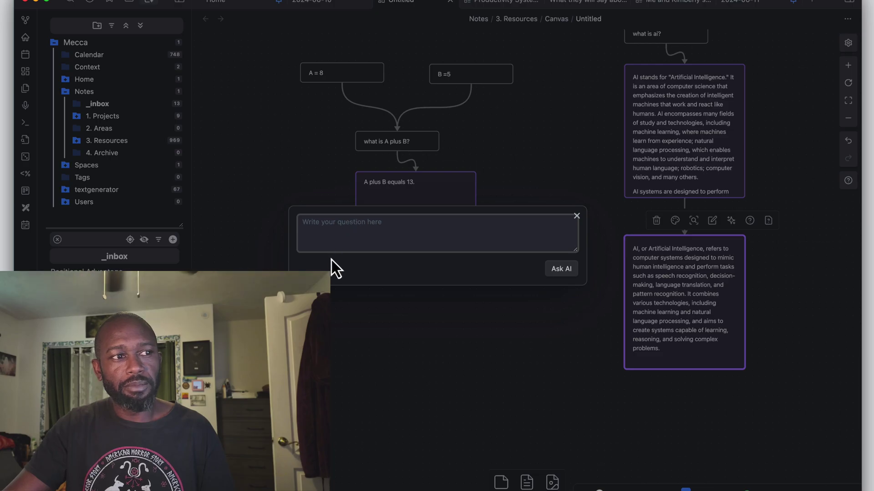
pyautogui.click(350, 232)
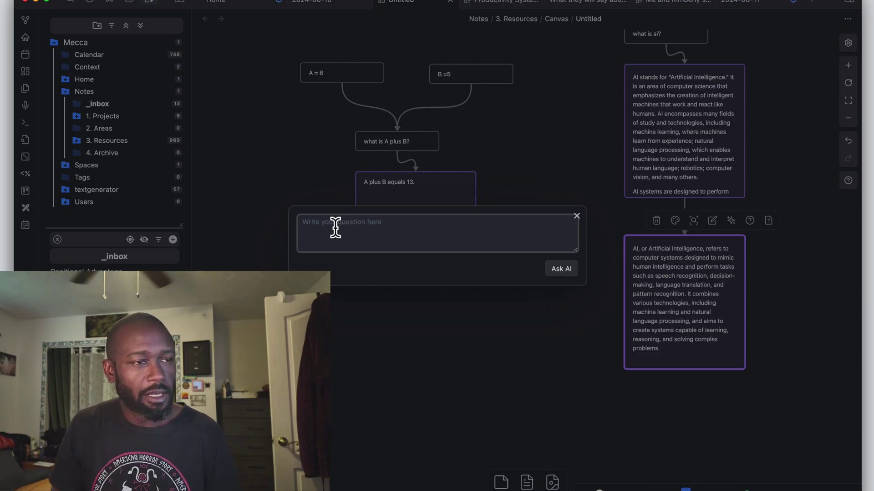
pyautogui.write('write it')
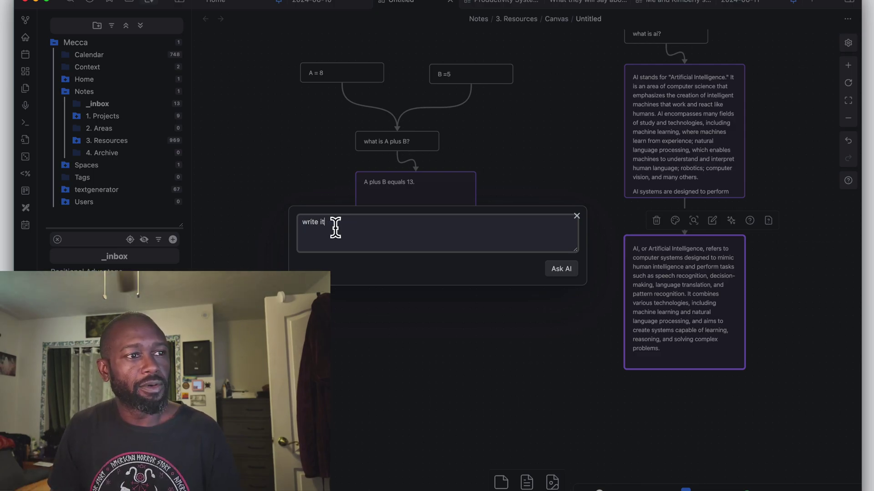
pyautogui.write(' bullets')
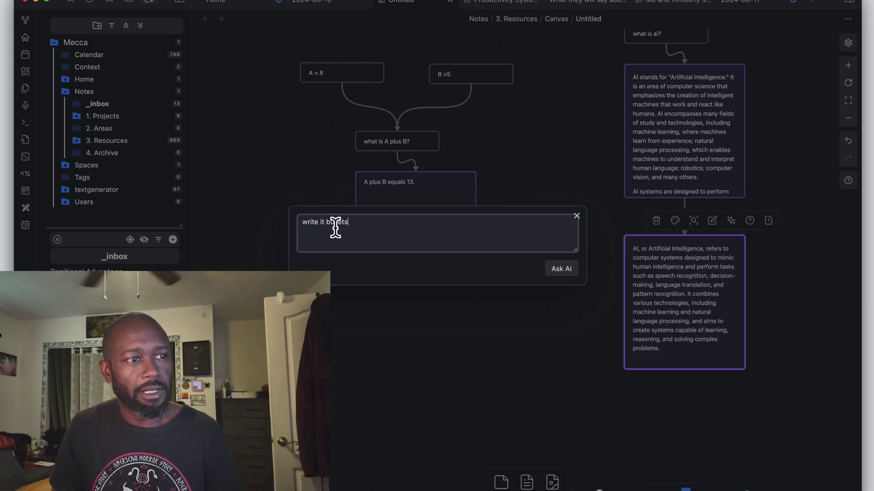
pyautogui.click(560, 270)
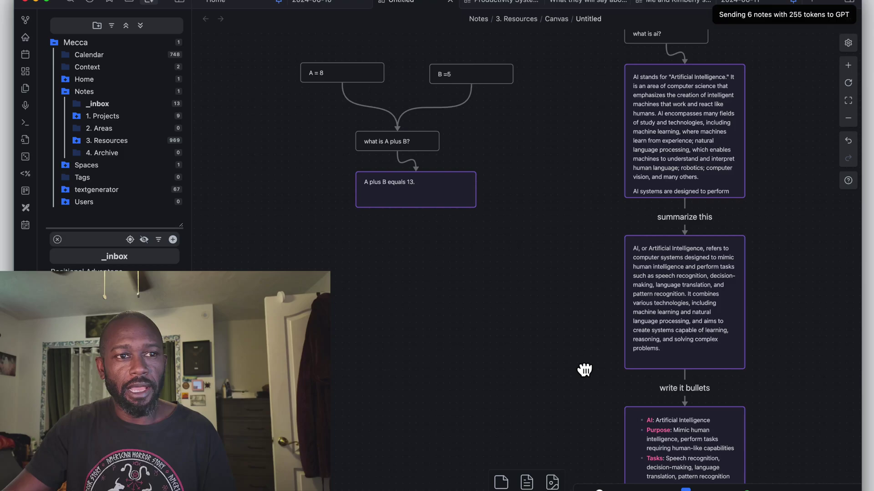
pyautogui.moveTo(581, 367); pyautogui.dragTo(503, 254)
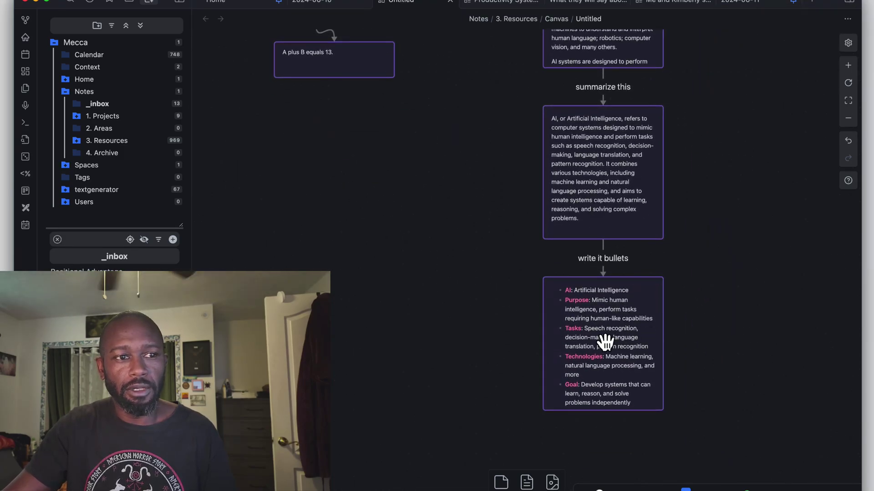
# - Generate AI-suggested questions for the AI summary card and review them without choosing one
pyautogui.scroll(3, 504, 297)
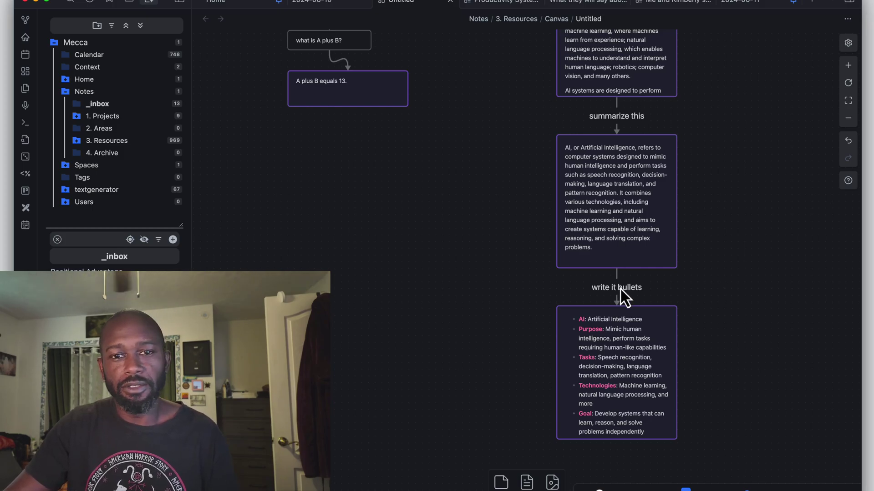
pyautogui.click(603, 215)
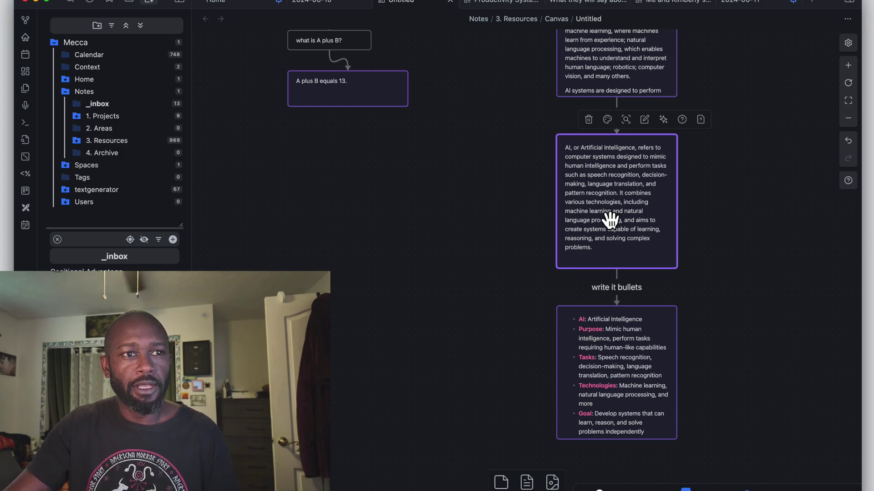
pyautogui.click(701, 120)
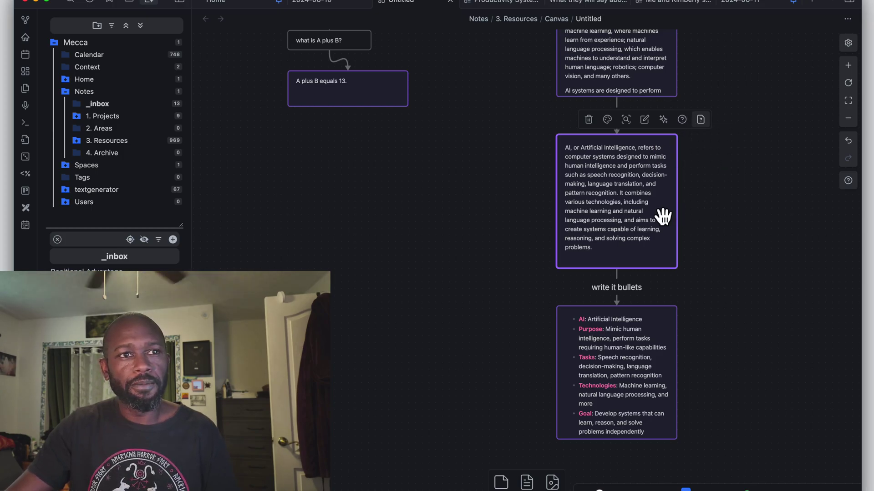
pyautogui.click(667, 194)
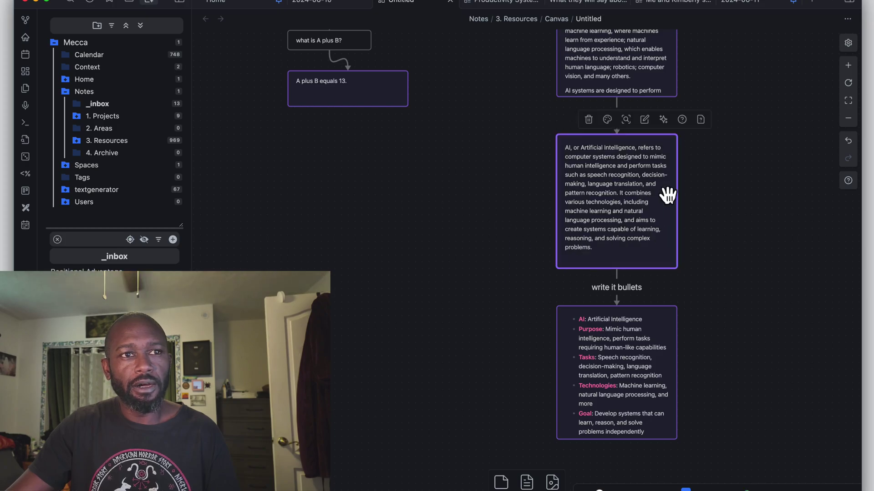
pyautogui.click(700, 120)
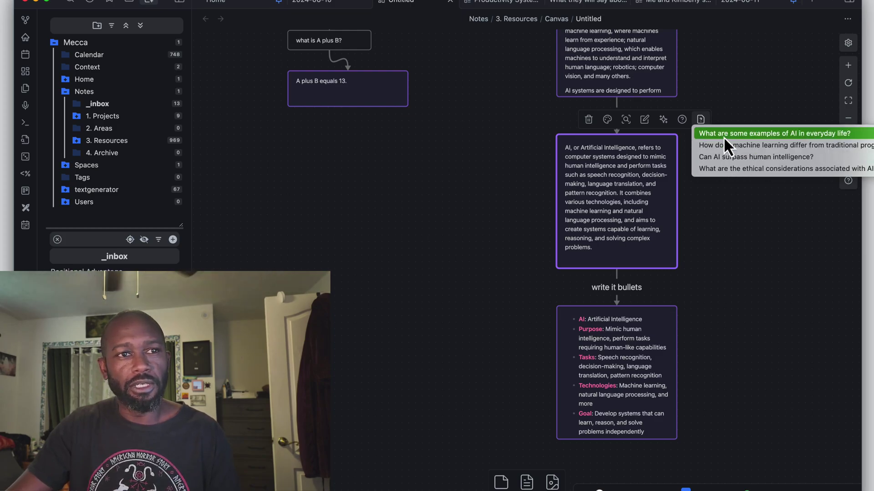
pyautogui.click(503, 297)
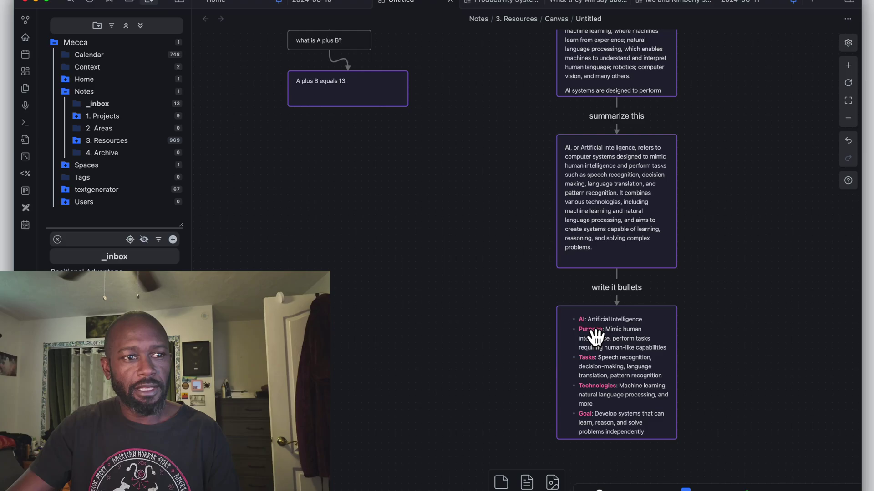
# - Generate AI-suggested questions for the bullet list card and look through them without adding any to the canvas
pyautogui.click(595, 335)
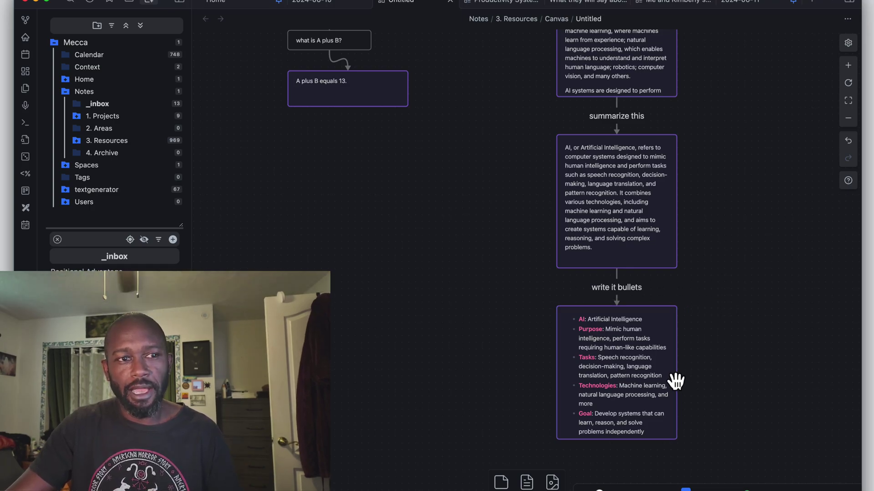
pyautogui.click(646, 357)
pyautogui.click(700, 291)
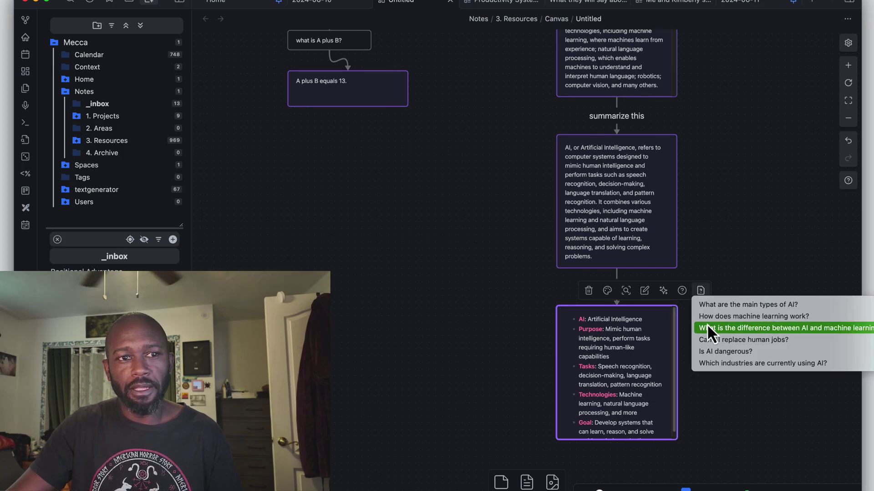
pyautogui.click(735, 341)
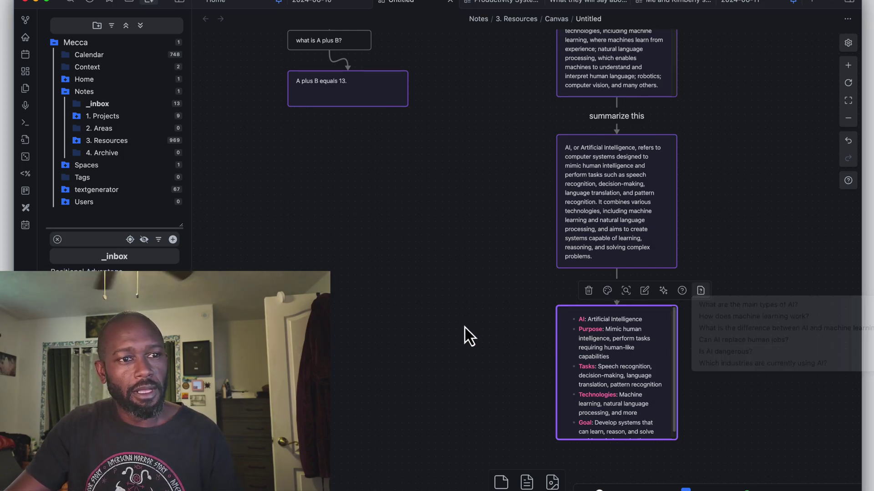
pyautogui.click(490, 301)
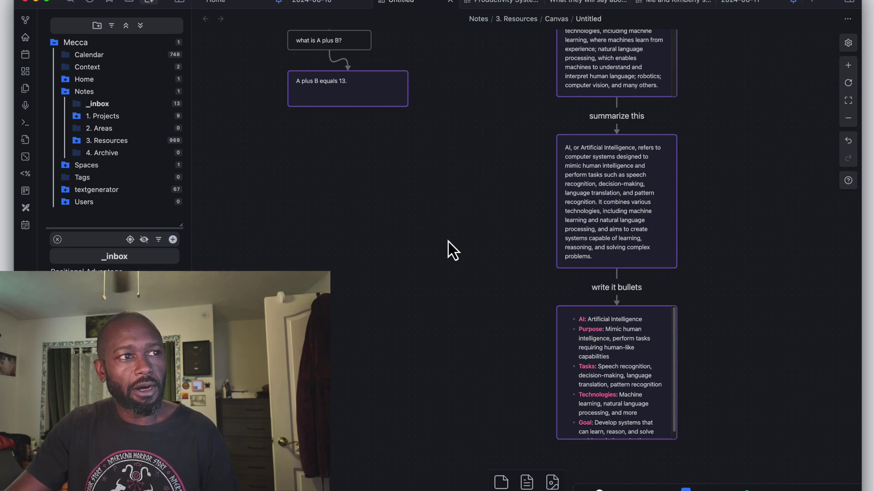
# - Try generating an AI image from the "A plus B equals 13." card, and delete the image placeholder card
pyautogui.click(343, 95)
pyautogui.rightClick(348, 88)
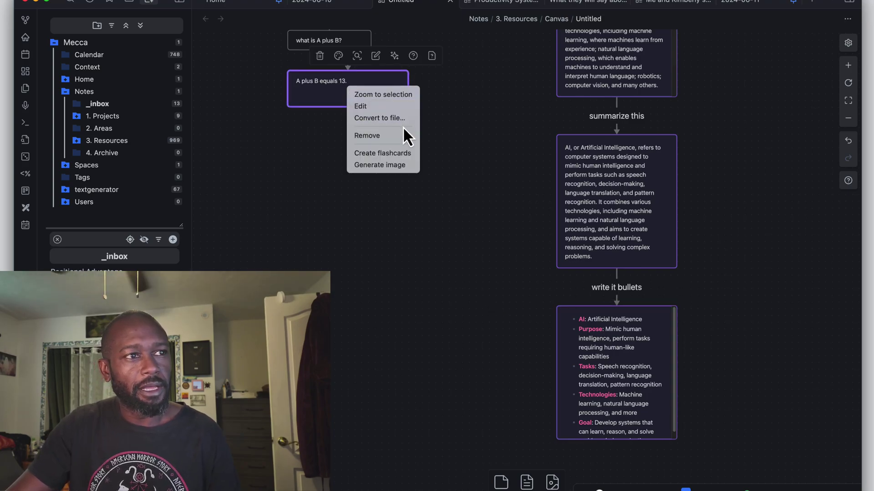
pyautogui.click(383, 169)
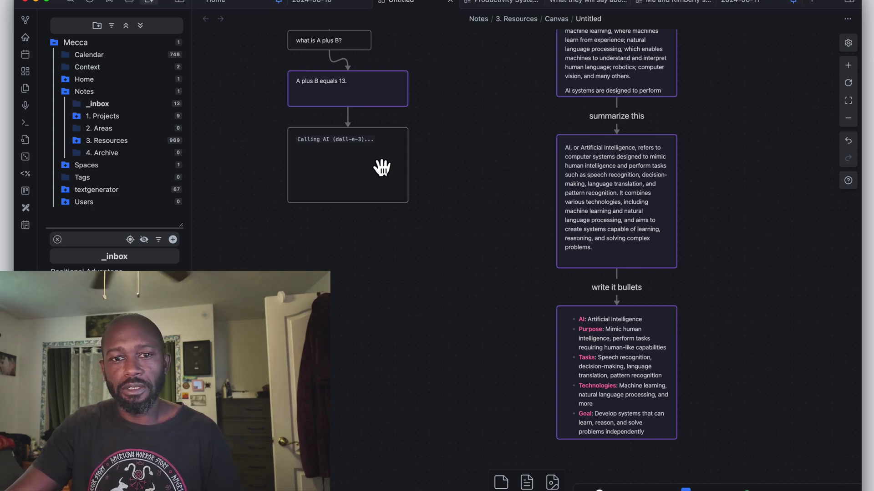
pyautogui.scroll(1, 381, 167)
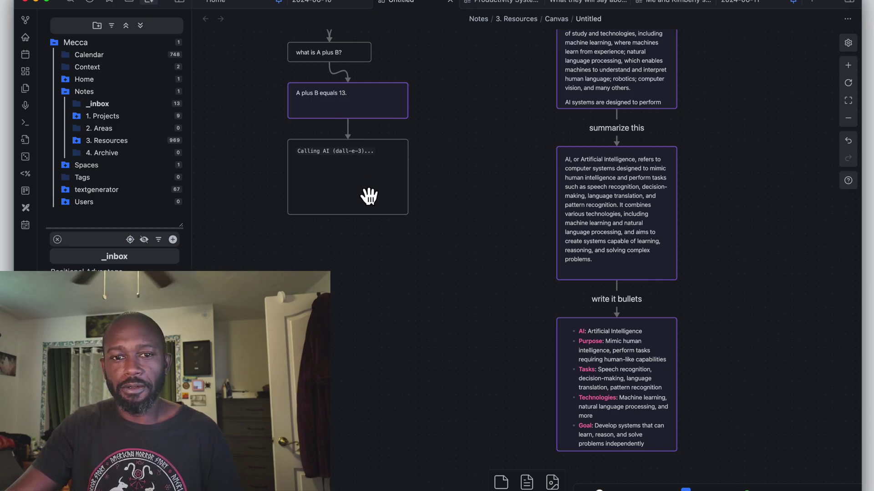
pyautogui.moveTo(274, 132); pyautogui.dragTo(423, 230)
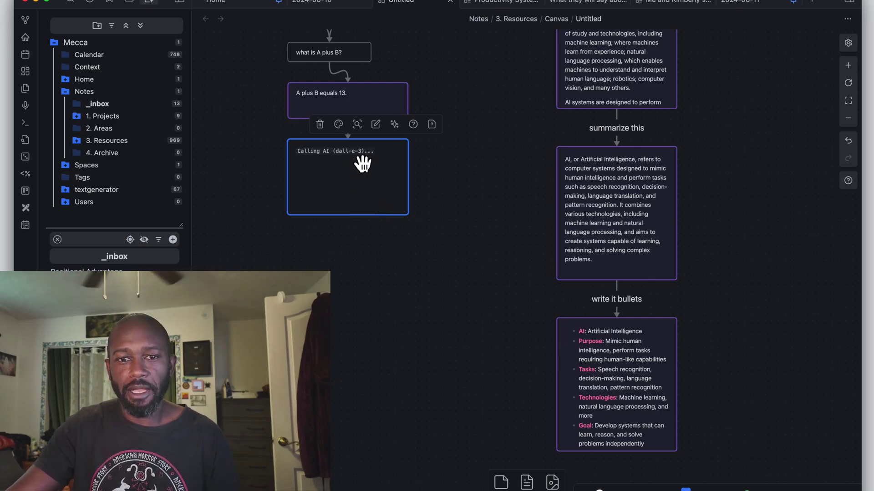
pyautogui.click(320, 125)
pyautogui.click(336, 107)
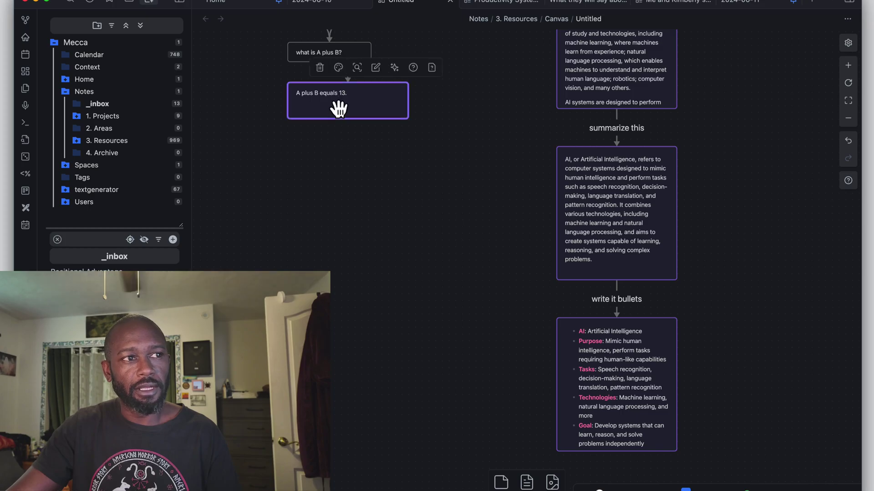
pyautogui.click(363, 178)
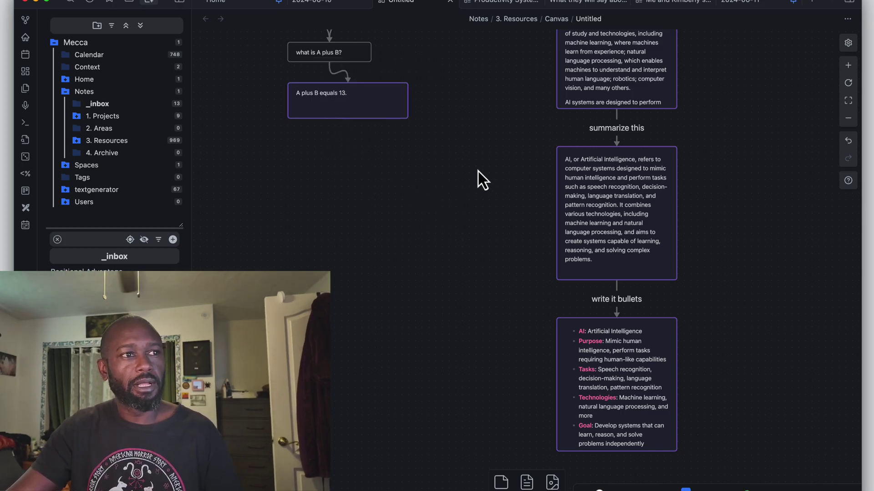
# - Widen the AI summary card slightly
pyautogui.moveTo(452, 161); pyautogui.dragTo(465, 184)
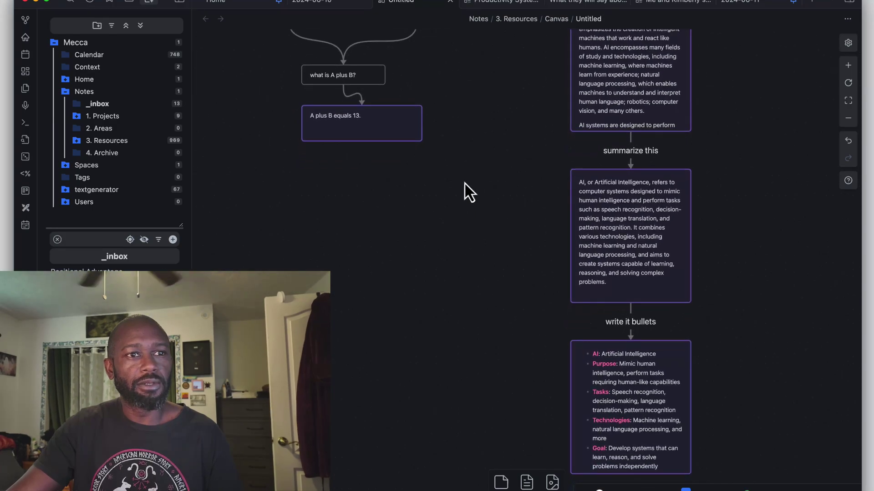
pyautogui.click(627, 225)
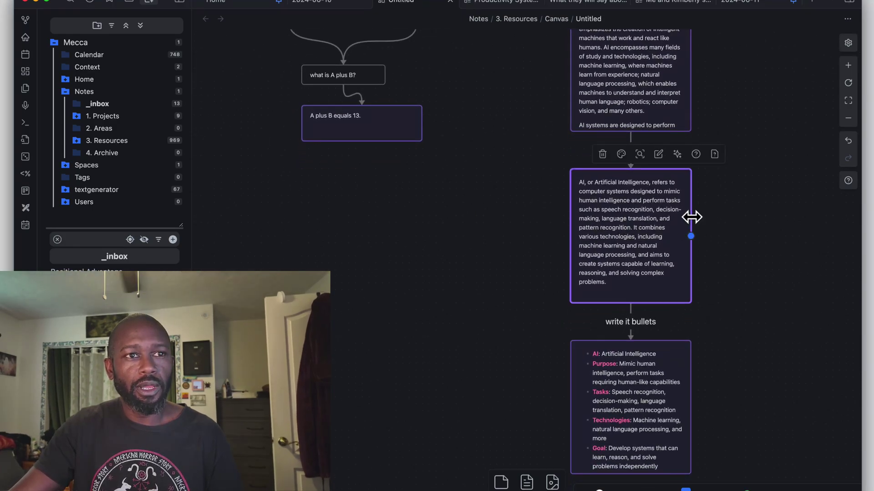
pyautogui.moveTo(694, 214); pyautogui.dragTo(719, 212)
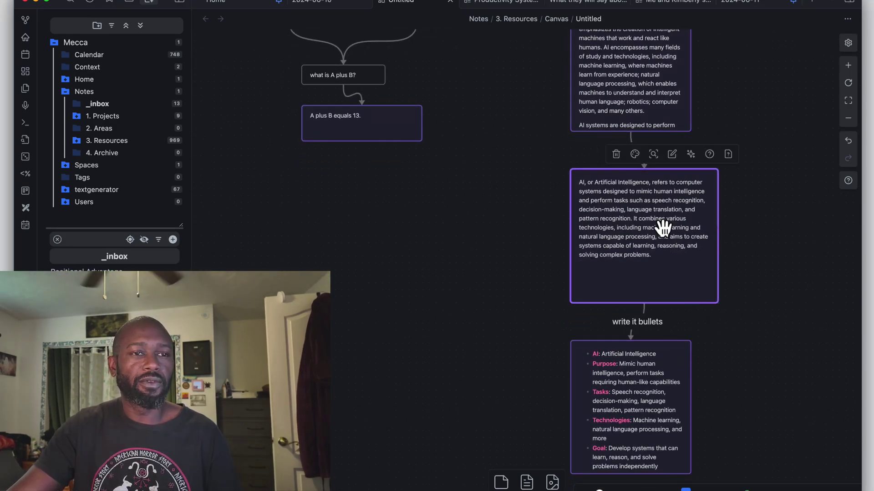
# - Copy the closing paragraph of the Positional Advantage note and paste it as a new card on the empty canvas
pyautogui.moveTo(732, 97); pyautogui.dragTo(541, 185)
pyautogui.hscroll(10, 540, 185)
pyautogui.scroll(3, 394, 186)
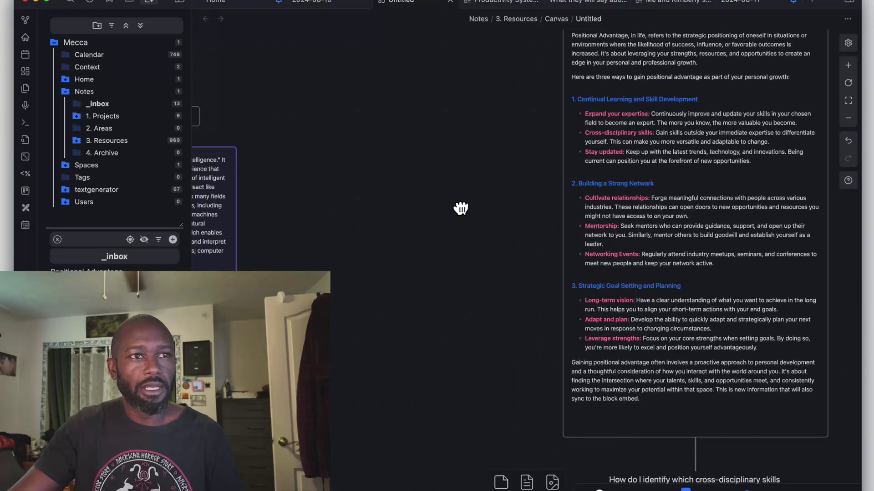
pyautogui.click(663, 88)
pyautogui.moveTo(509, 164); pyautogui.dragTo(520, 182)
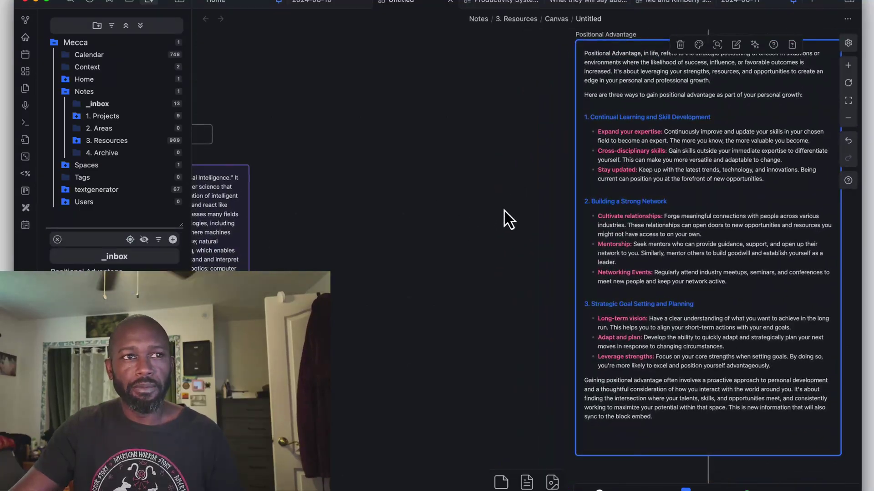
pyautogui.doubleClick(667, 390)
pyautogui.moveTo(654, 408); pyautogui.dragTo(585, 371)
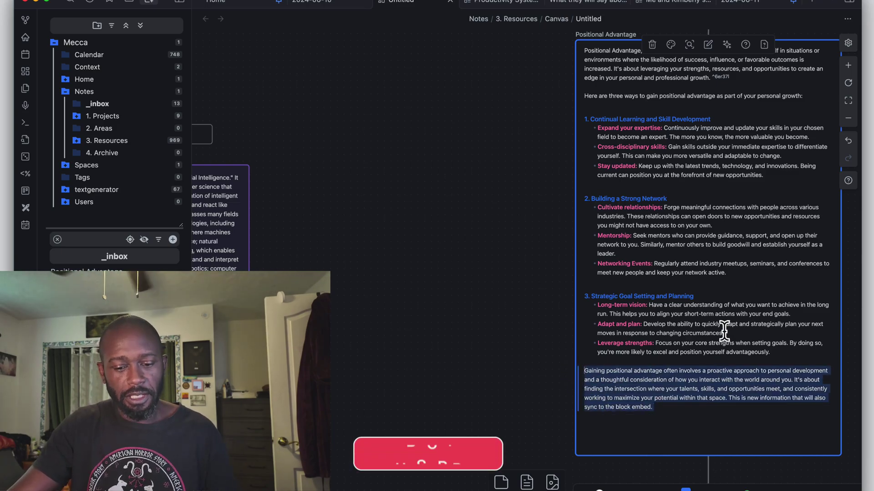
pyautogui.click(396, 214)
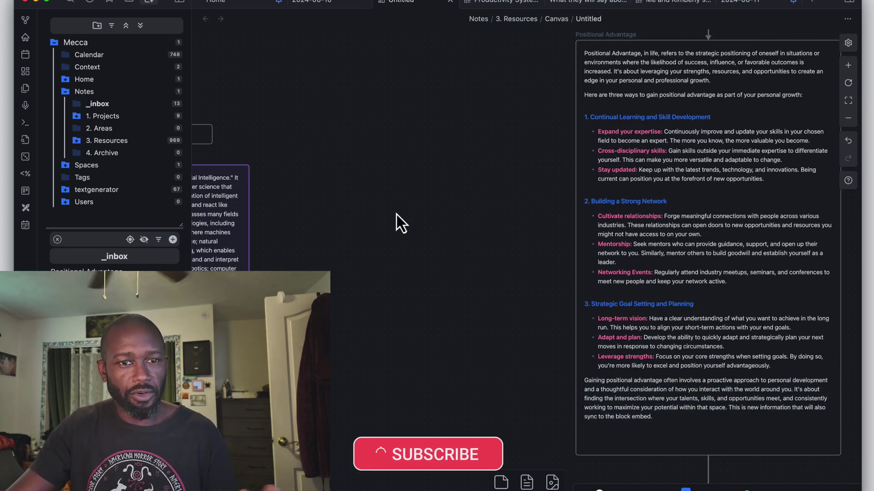
pyautogui.hotkey('ctrl', 'v')
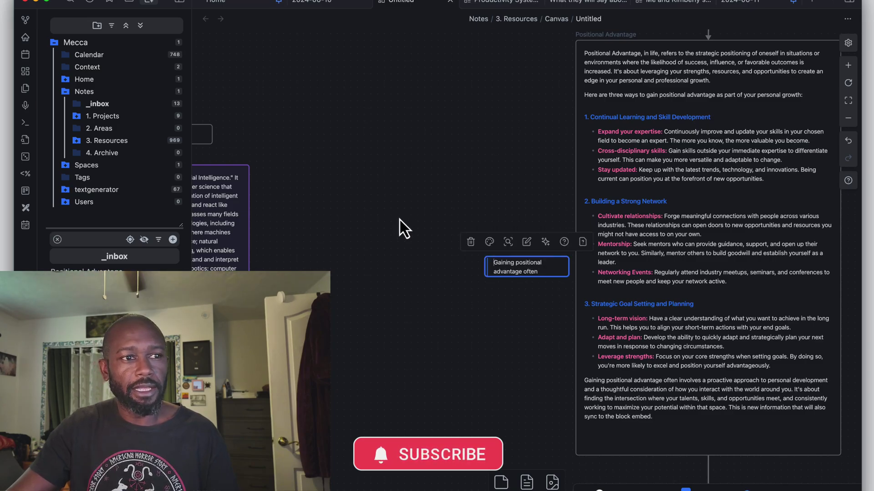
# - Enlarge the pasted paragraph card to fit its text and reposition it between the AI cards and the Positional Advantage note
pyautogui.click(504, 273)
pyautogui.moveTo(484, 275); pyautogui.dragTo(344, 349)
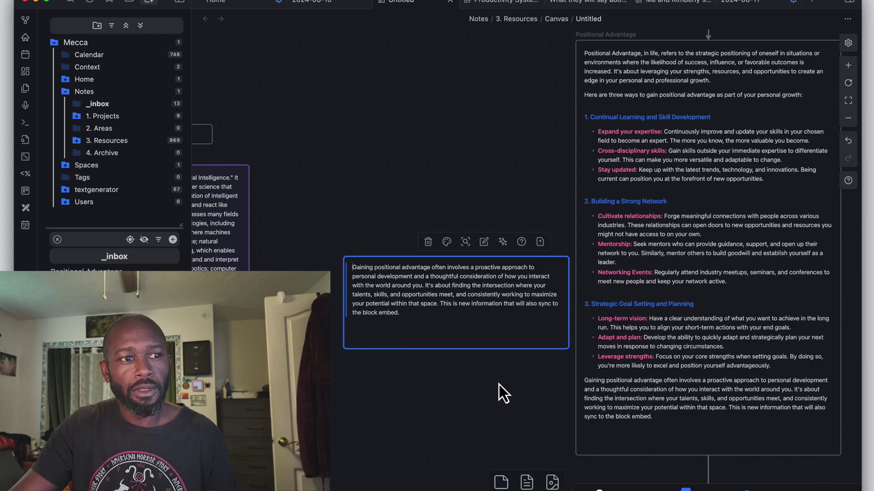
pyautogui.moveTo(469, 285); pyautogui.dragTo(389, 127)
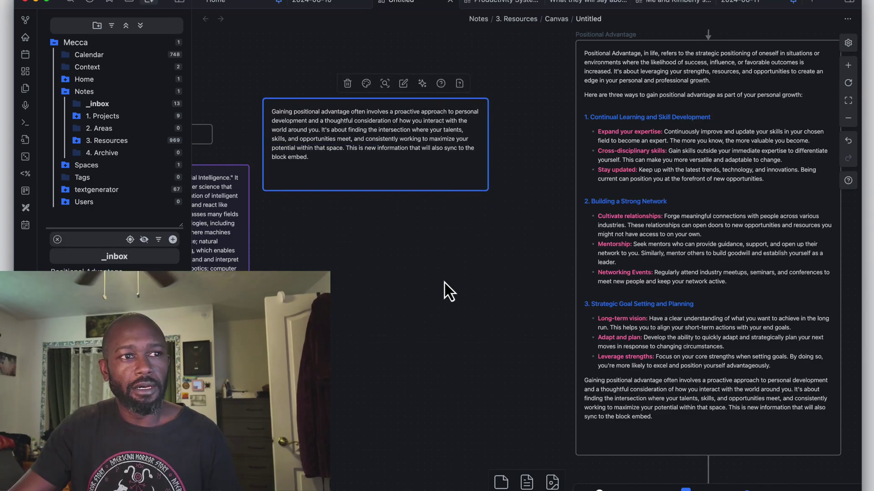
pyautogui.doubleClick(423, 121)
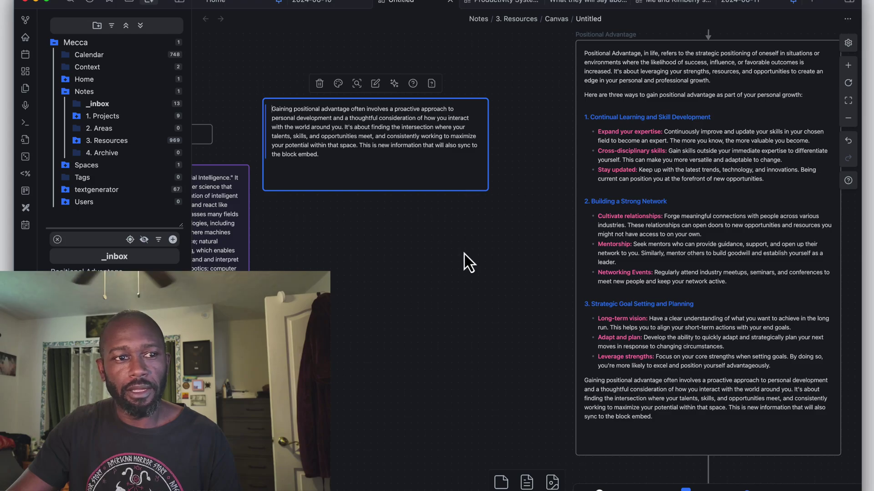
pyautogui.press('Escape')
pyautogui.moveTo(377, 141); pyautogui.dragTo(402, 223)
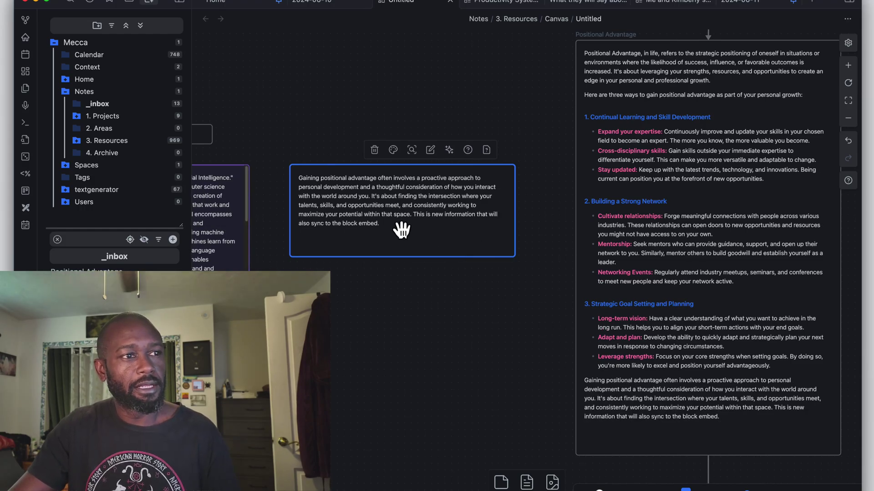
pyautogui.moveTo(412, 227); pyautogui.dragTo(418, 228)
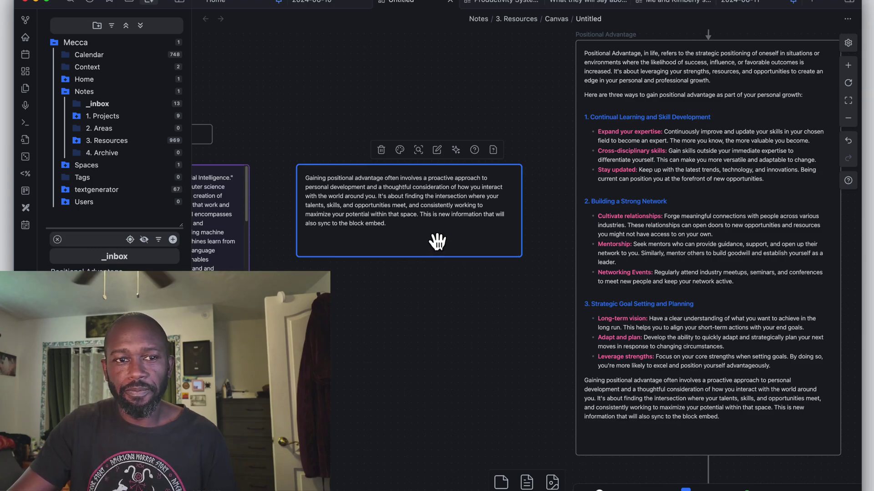
pyautogui.click(652, 116)
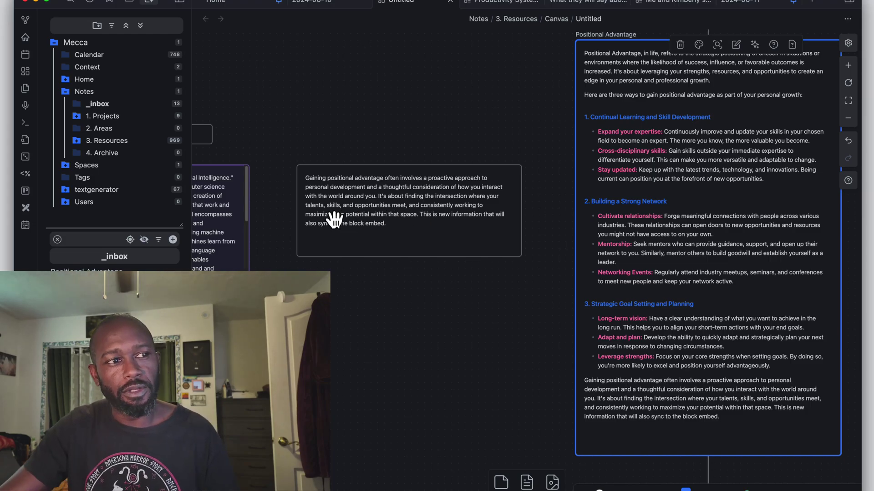
pyautogui.scroll(-2, 333, 217)
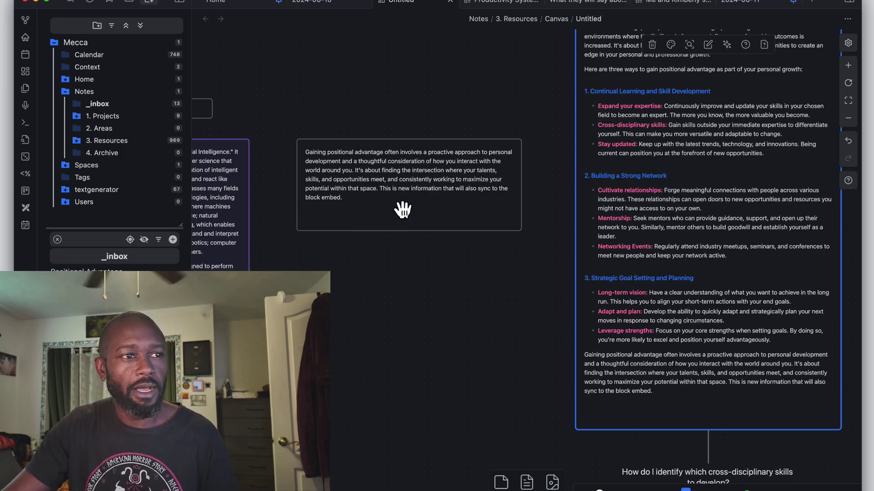
pyautogui.moveTo(403, 194); pyautogui.dragTo(409, 164)
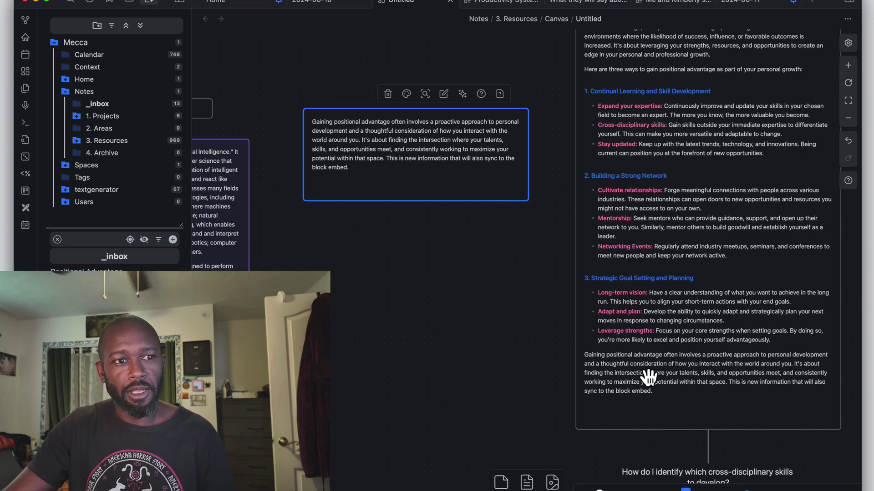
# - Compare the pasted paragraph card with the closing paragraph of the Positional Advantage note
pyautogui.click(648, 321)
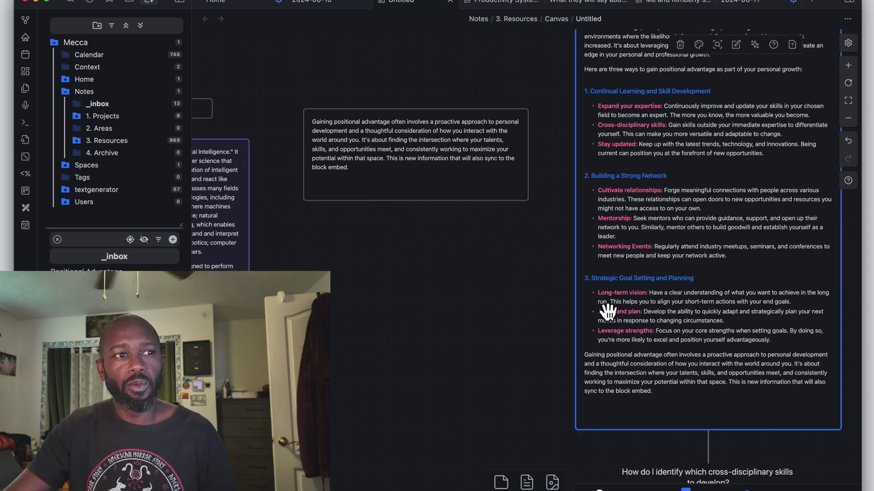
pyautogui.click(437, 161)
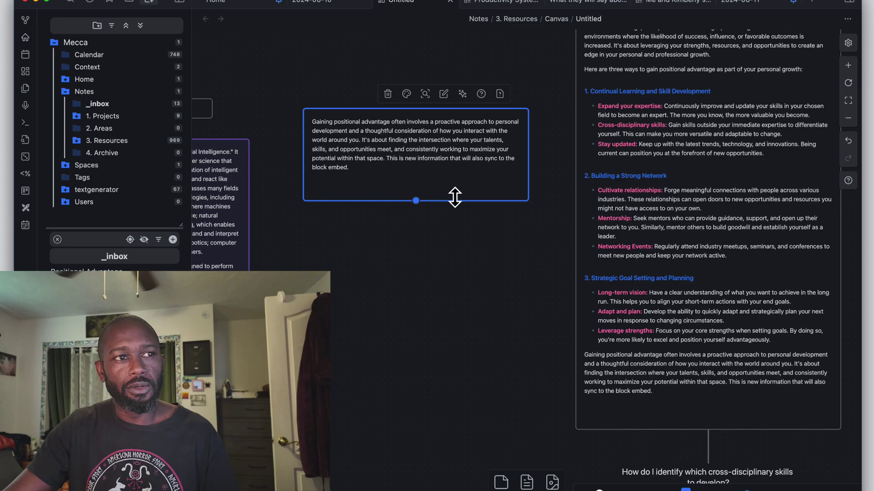
pyautogui.doubleClick(669, 384)
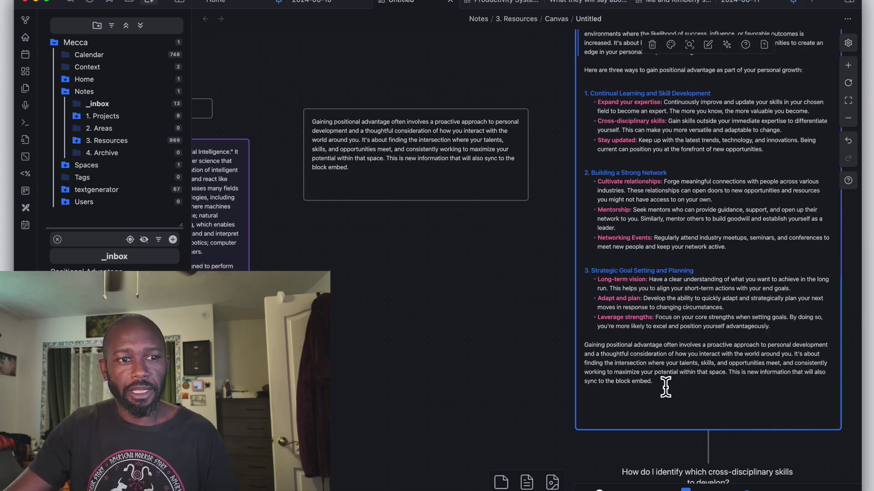
pyautogui.moveTo(666, 386); pyautogui.dragTo(583, 348)
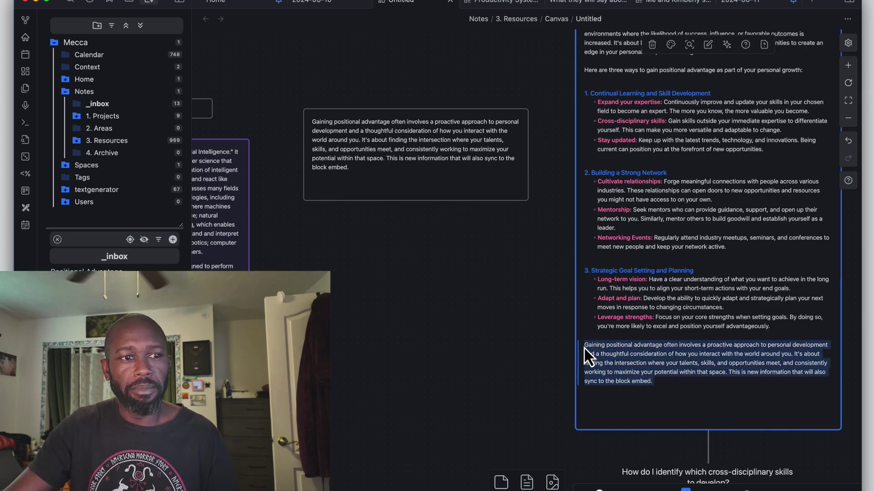
pyautogui.click(636, 362)
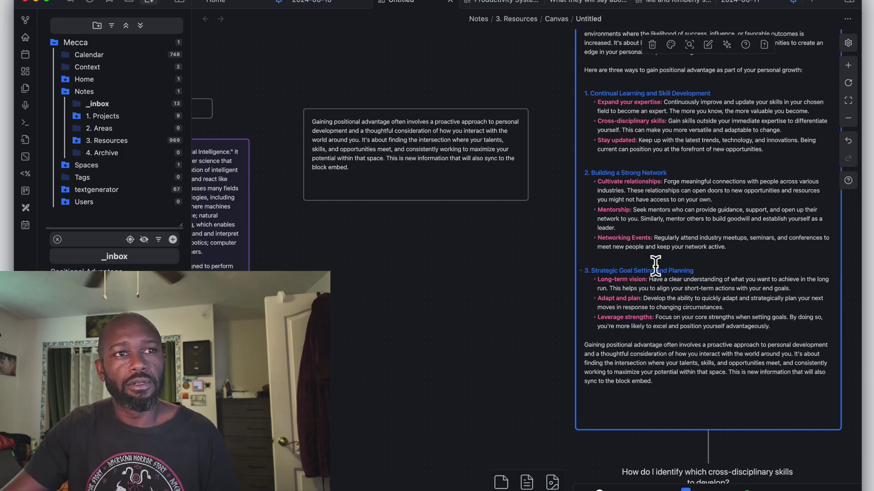
pyautogui.moveTo(611, 43); pyautogui.dragTo(607, 29)
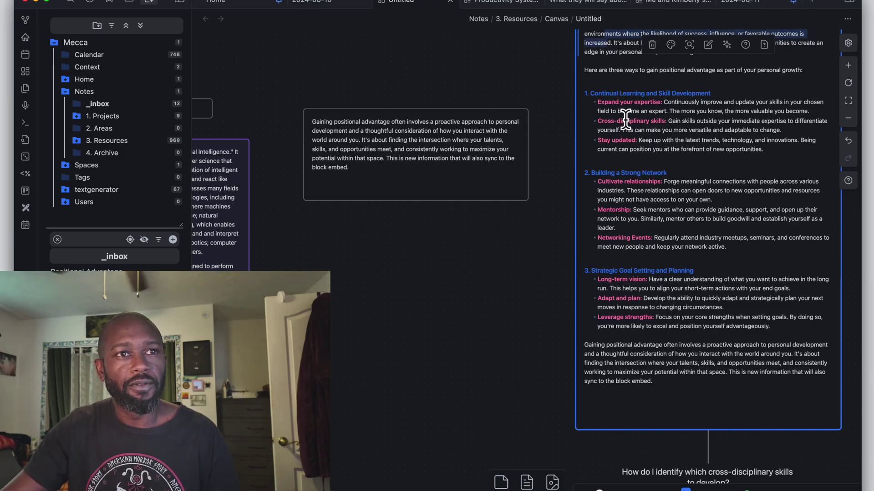
pyautogui.click(556, 97)
pyautogui.scroll(5, 557, 83)
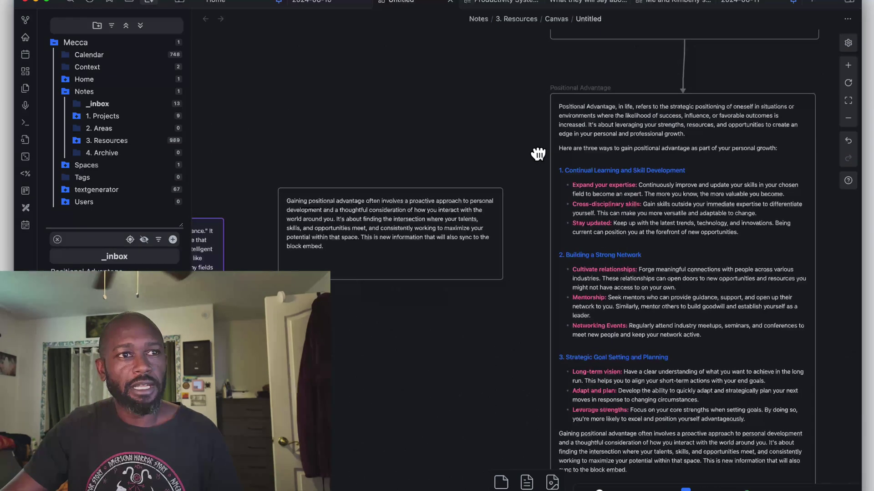
pyautogui.scroll(-4, 538, 151)
# - Remove the existing block ID from the end of the Positional Advantage note's opening paragraph
pyautogui.click(792, 99)
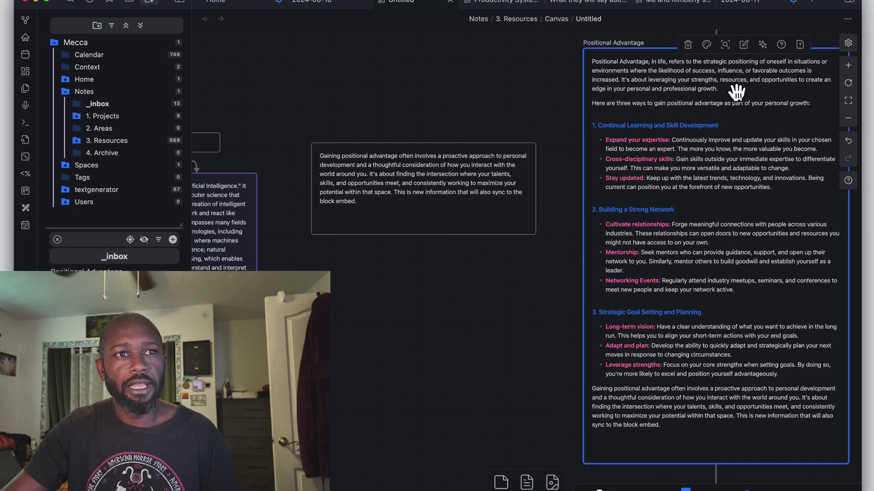
pyautogui.click(728, 93)
pyautogui.moveTo(698, 83); pyautogui.dragTo(587, 61)
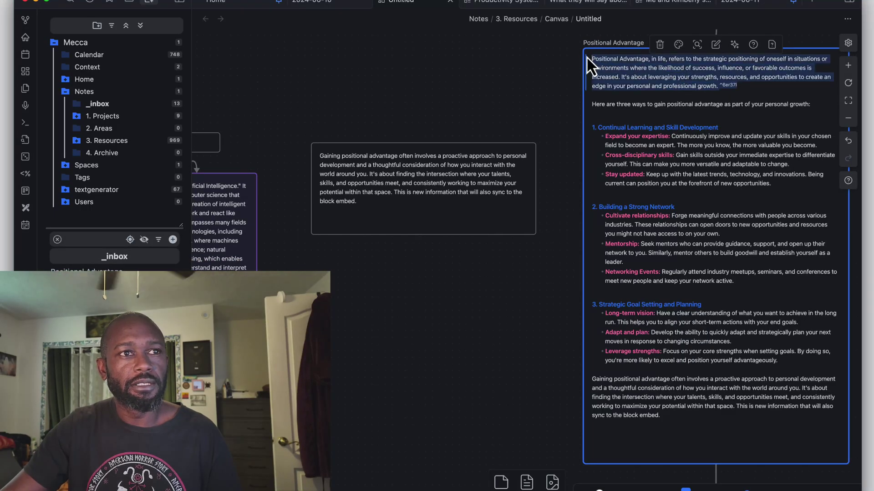
pyautogui.click(691, 87)
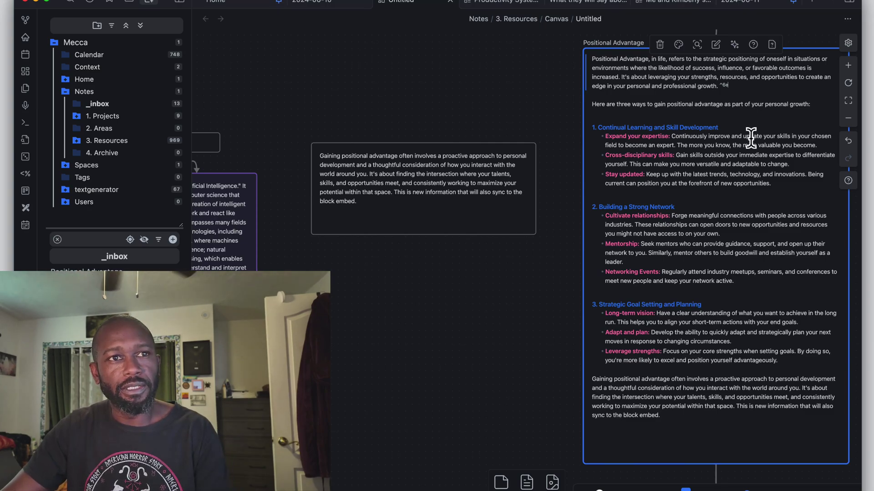
pyautogui.click(722, 127)
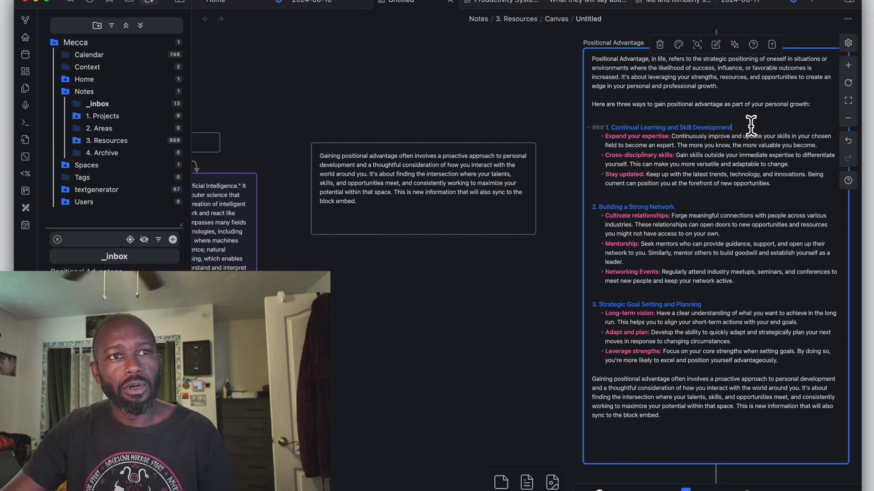
# - Copy the block embed of the Positional Advantage note's opening paragraph and paste it as a new card on the canvas
pyautogui.moveTo(719, 86); pyautogui.dragTo(587, 58)
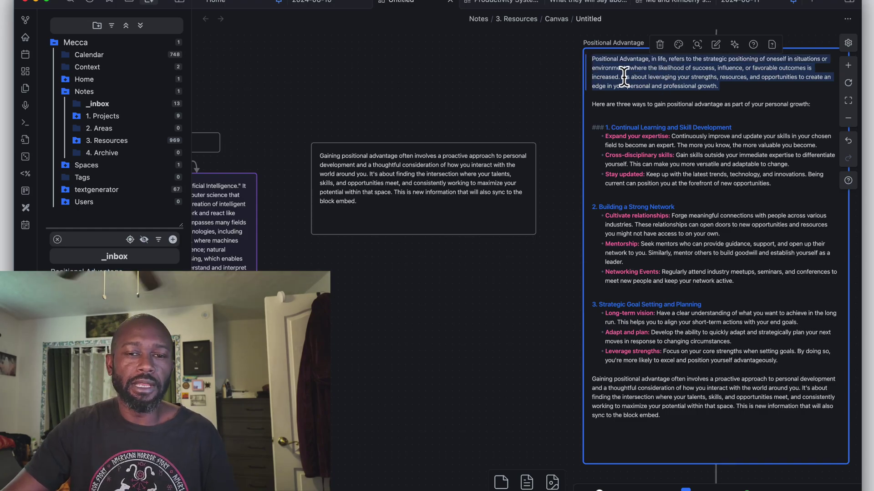
pyautogui.rightClick(664, 82)
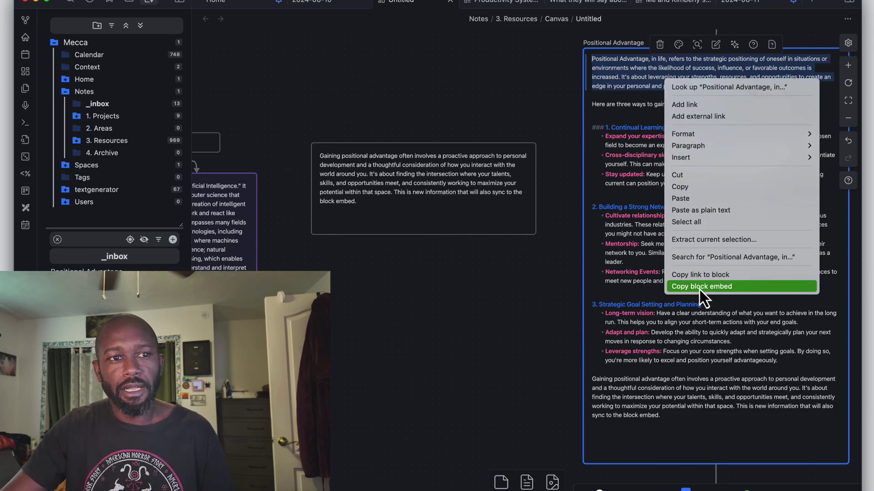
pyautogui.click(727, 287)
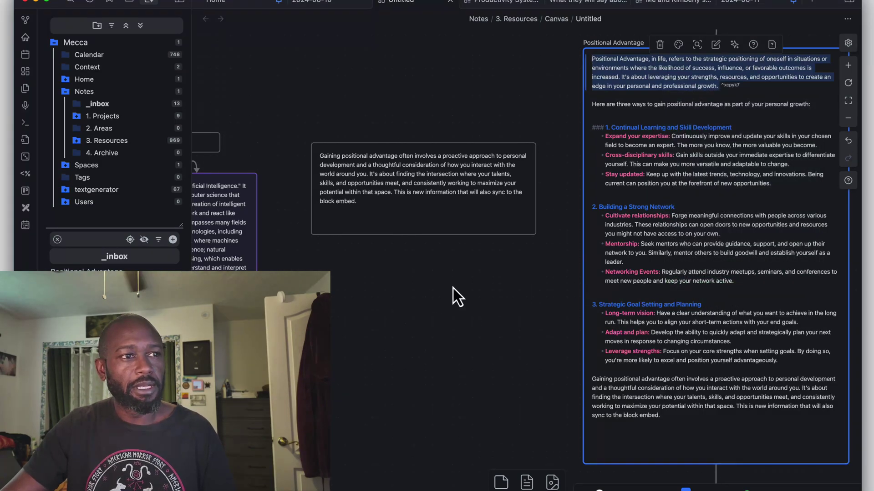
pyautogui.click(358, 272)
pyautogui.press('super+v')
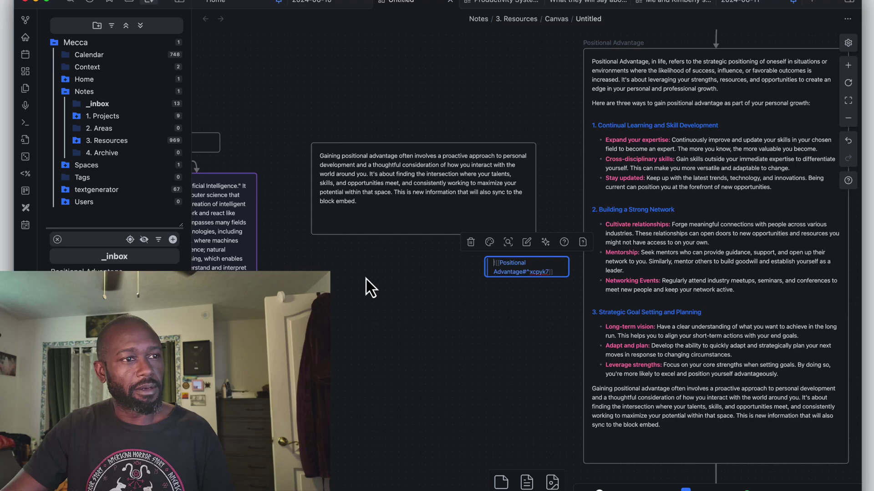
# - Enlarge the block embed card to fit its text and position it just beneath the pasted paragraph card
pyautogui.moveTo(485, 277); pyautogui.dragTo(312, 307)
pyautogui.write('!')
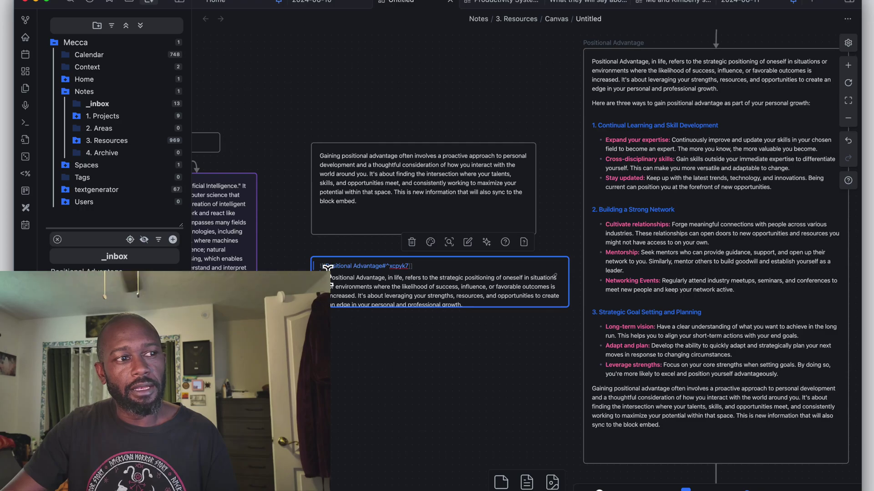
pyautogui.click(364, 346)
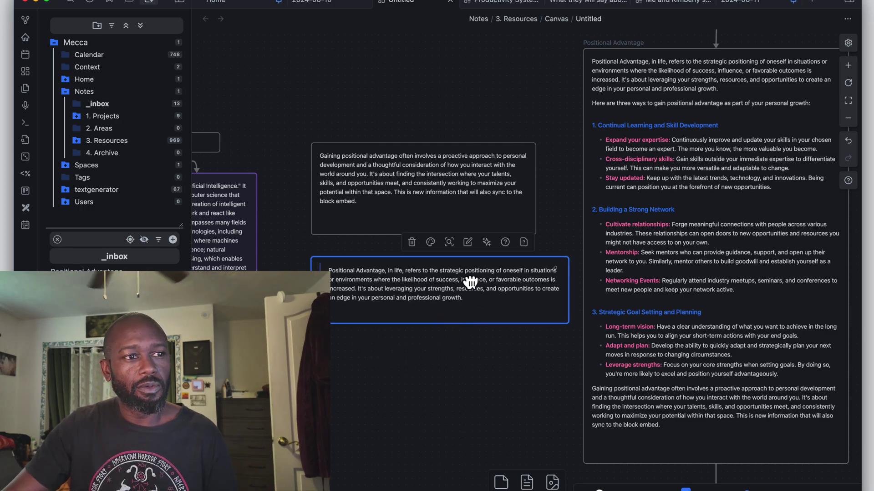
pyautogui.keyDown('shift'); pyautogui.click(460, 264); pyautogui.keyUp('shift')
pyautogui.click(464, 335)
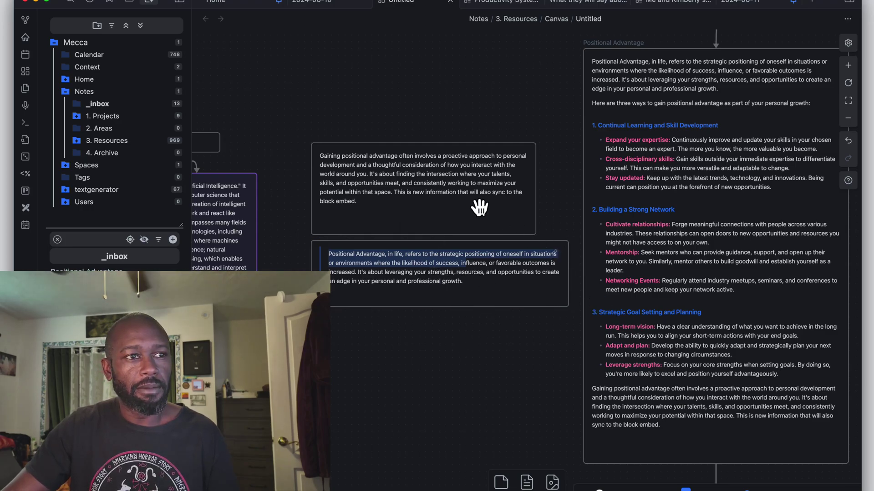
# - View the embed card's block link, and append "I have made some changes." to the Positional Advantage note's opening paragraph
pyautogui.click(474, 293)
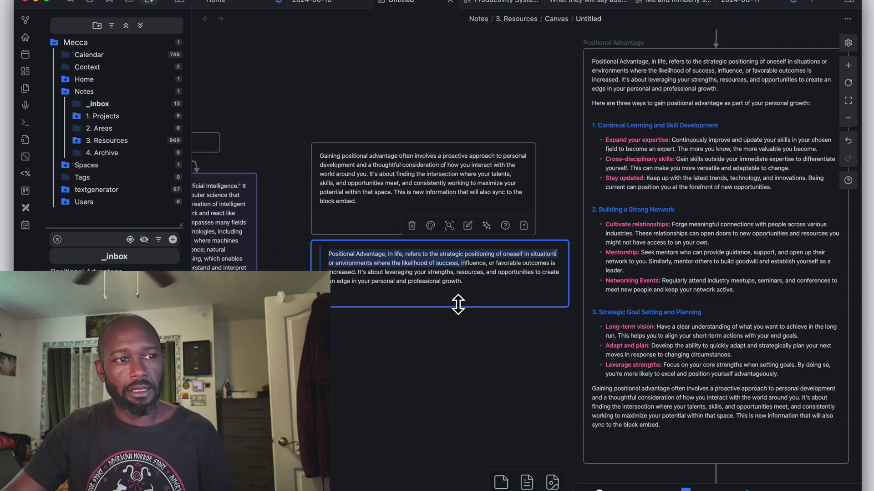
pyautogui.doubleClick(472, 295)
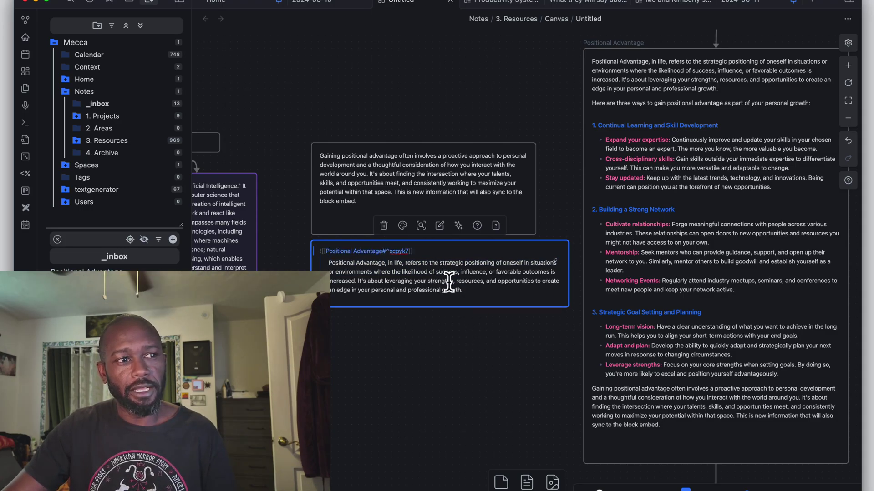
pyautogui.click(712, 96)
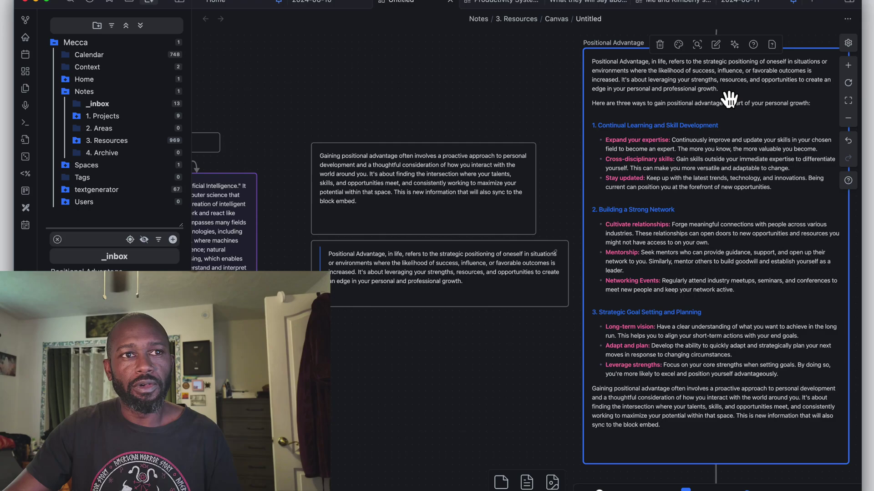
pyautogui.click(724, 89)
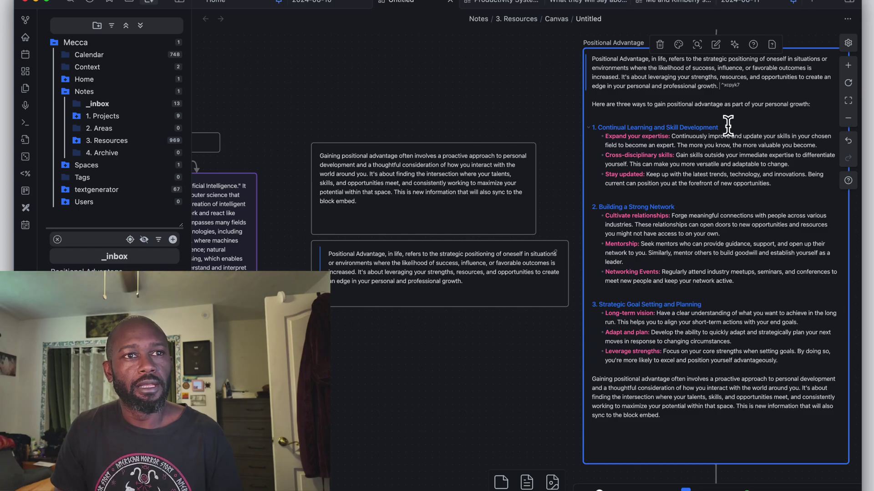
pyautogui.write('I have ms')
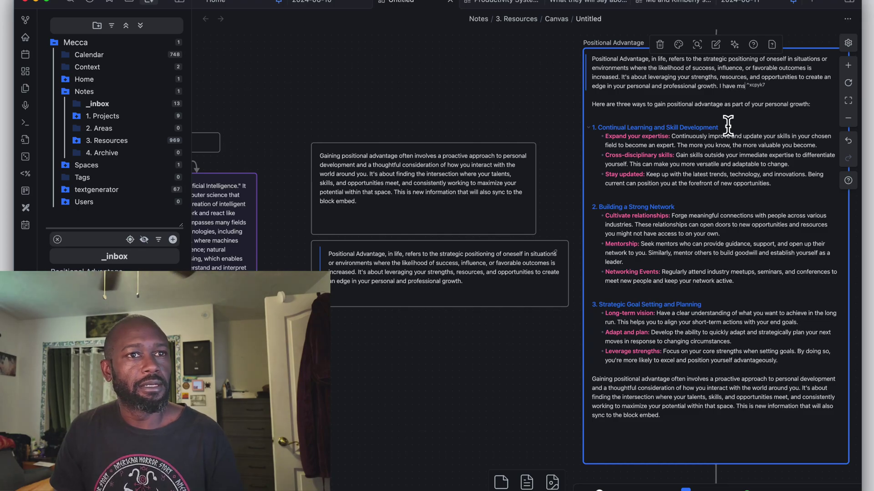
pyautogui.press('BackSpace')
pyautogui.write('ade some changes.')
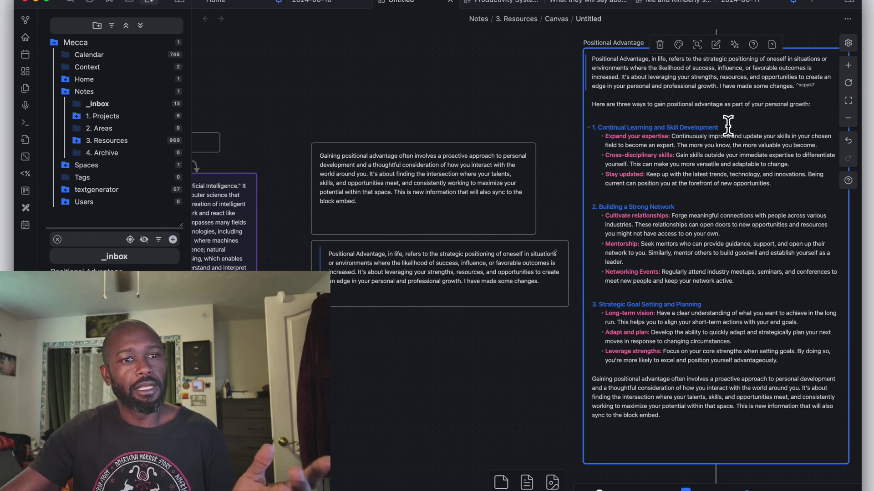
# - Check the block embed card for the added sentence and inspect its link source
pyautogui.click(448, 340)
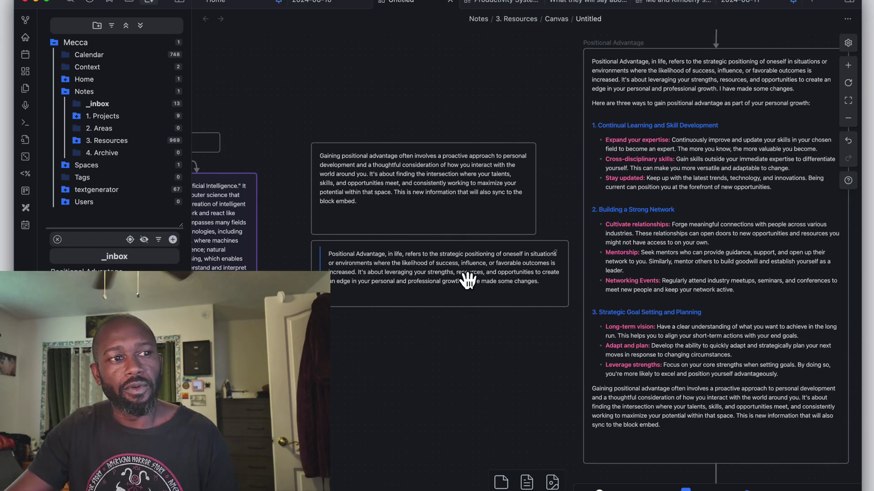
pyautogui.click(468, 276)
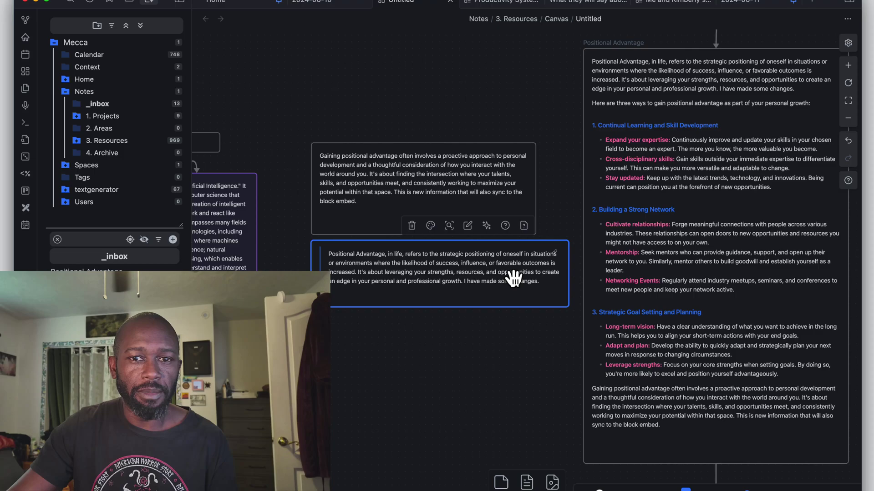
pyautogui.doubleClick(498, 282)
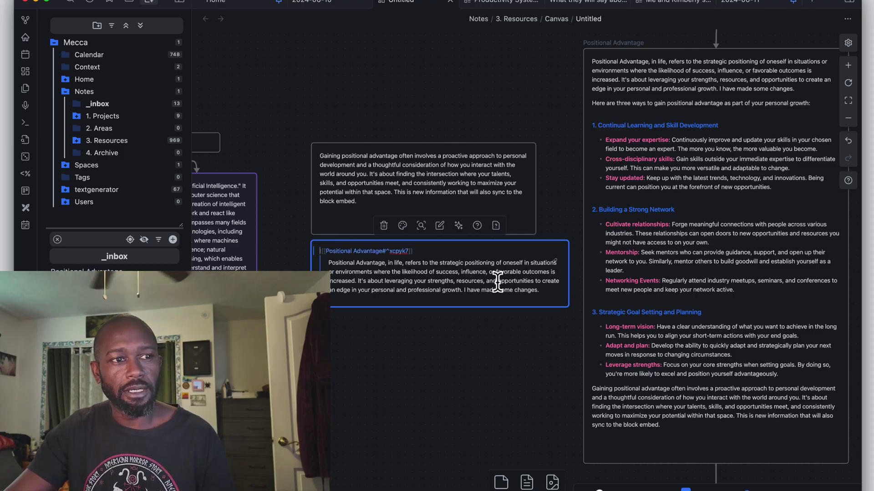
pyautogui.click(489, 333)
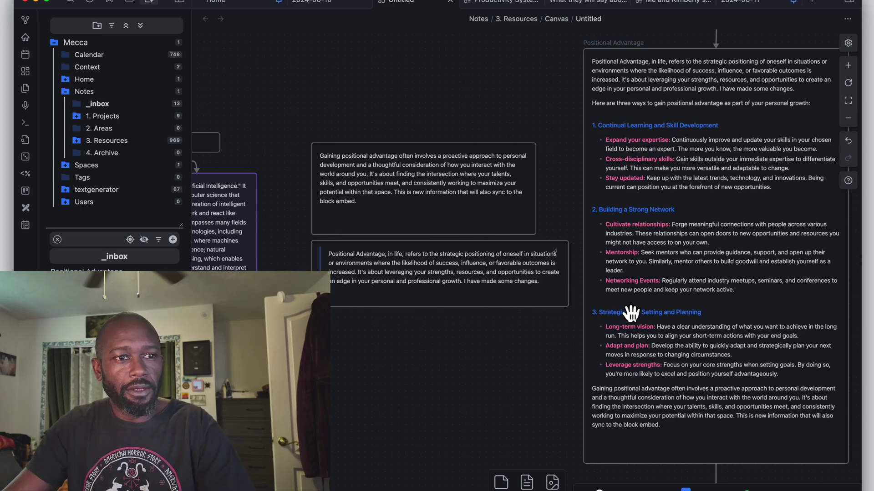
pyautogui.click(659, 342)
pyautogui.click(651, 322)
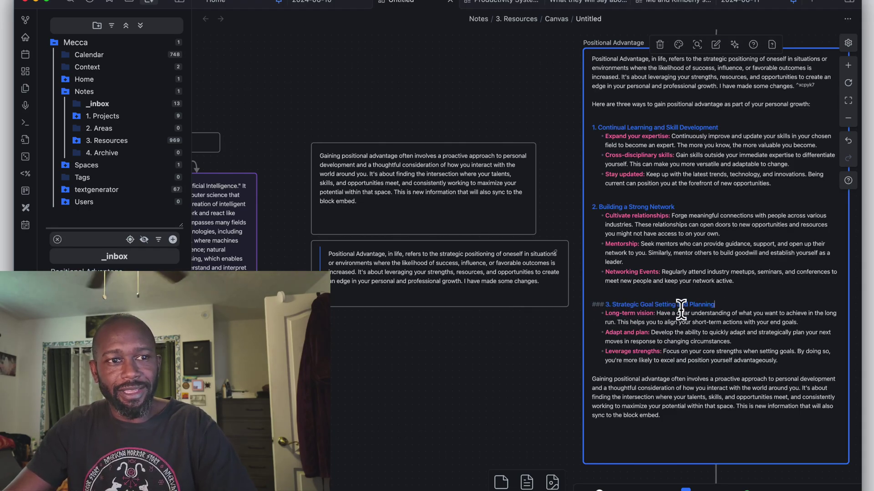
pyautogui.rightClick(720, 304)
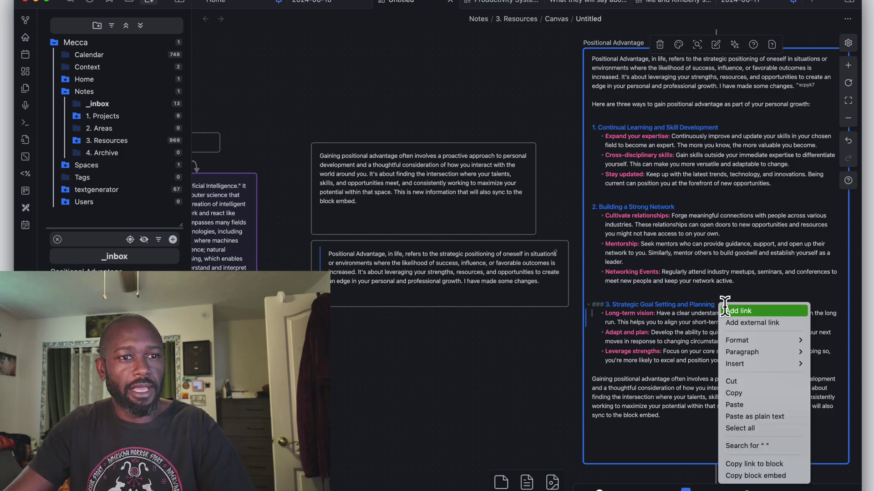
pyautogui.click(679, 302)
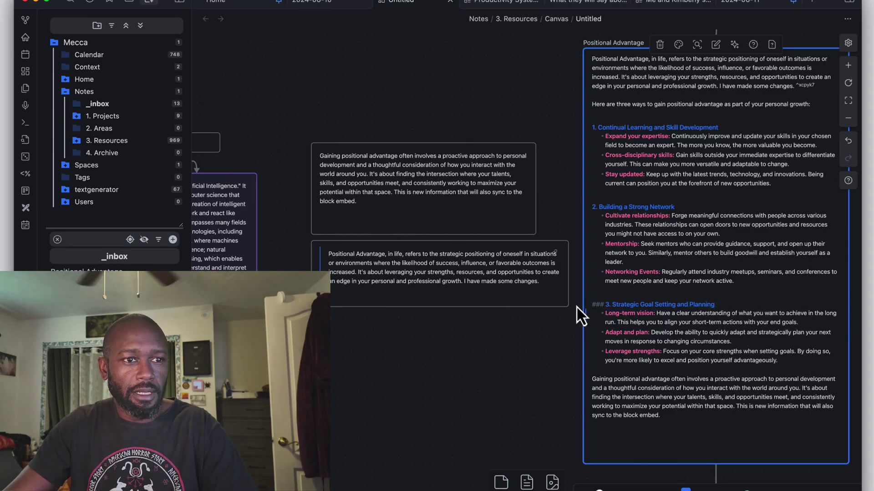
pyautogui.keyDown('shift'); pyautogui.click(591, 304); pyautogui.keyUp('shift')
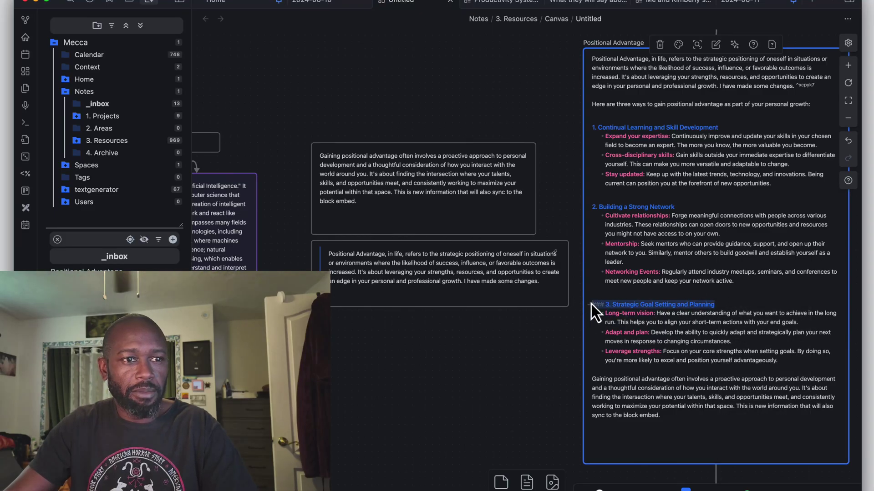
pyautogui.rightClick(666, 305)
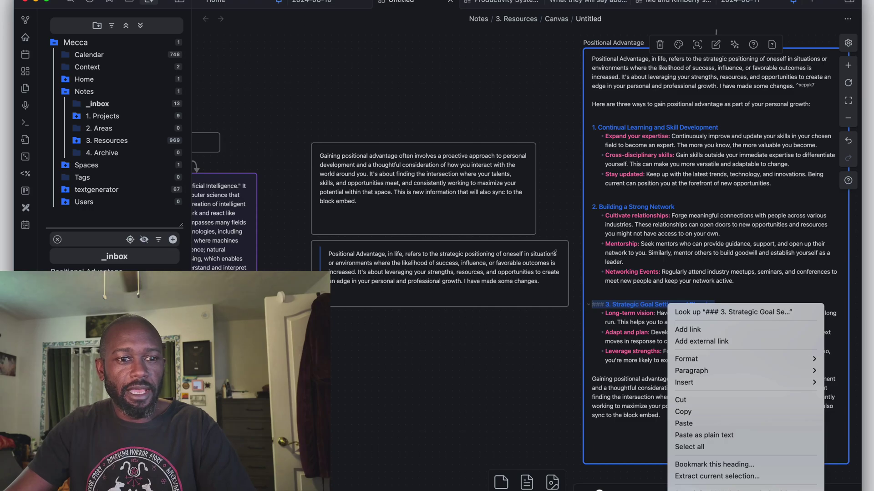
pyautogui.click(538, 425)
# - Copy the heading embed of the note's "1. Continual Learning and Skill Development" section and paste it as a new card on the canvas
pyautogui.click(688, 145)
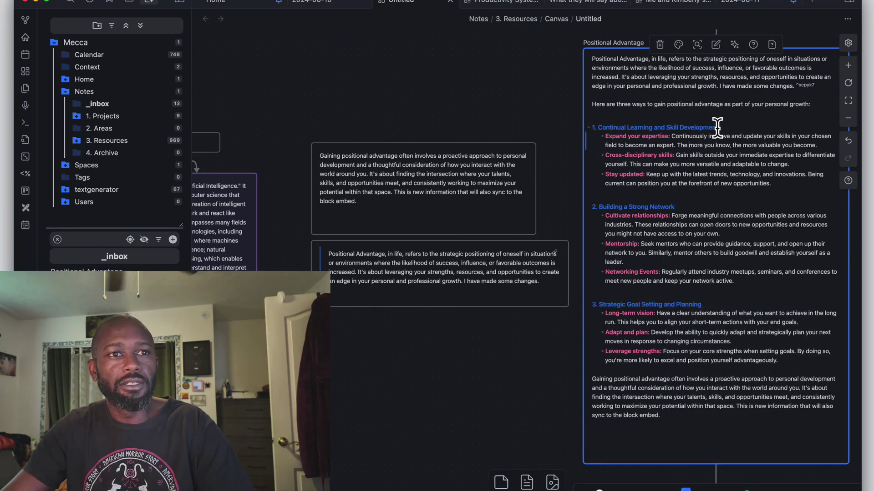
pyautogui.moveTo(725, 127); pyautogui.dragTo(591, 135)
pyautogui.rightClick(634, 124)
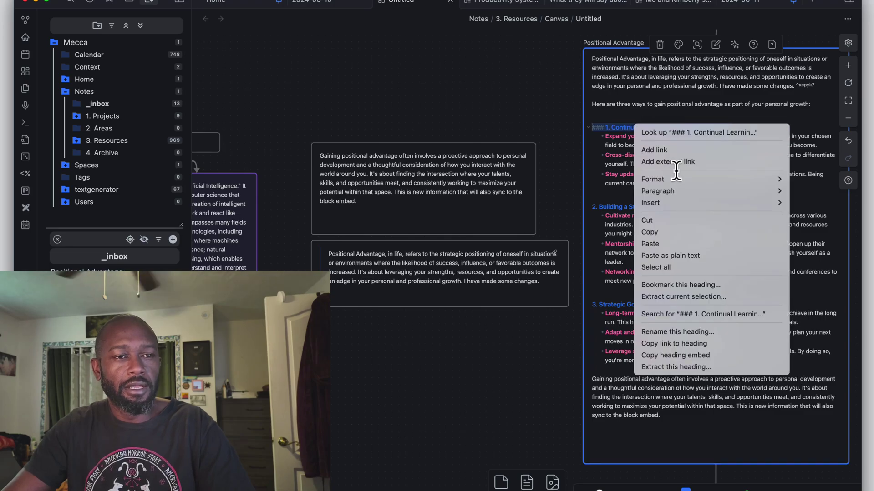
pyautogui.click(713, 358)
pyautogui.click(340, 340)
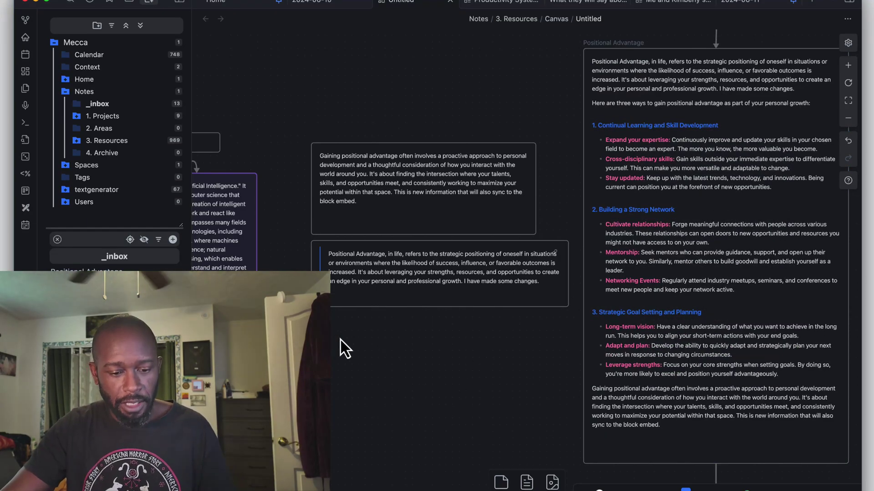
pyautogui.press('super+v')
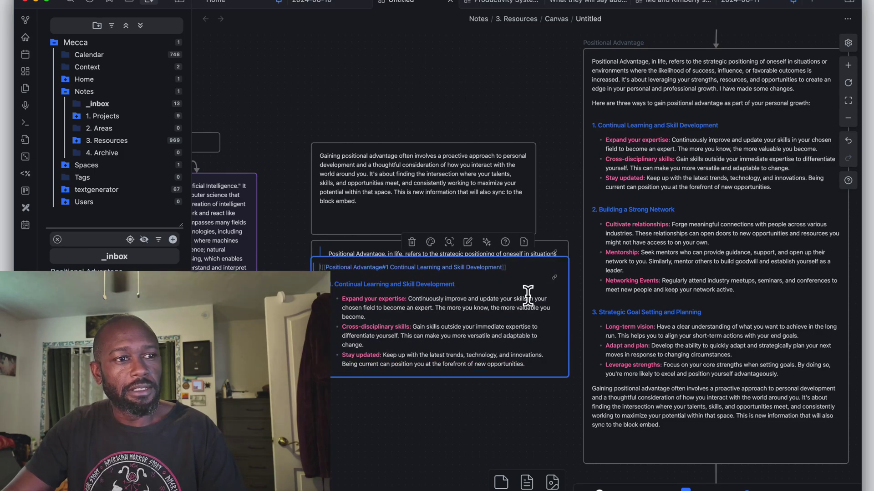
# - Move the heading embed card just beneath the block embed card and deselect it
pyautogui.scroll(-1, 522, 368)
pyautogui.moveTo(497, 306); pyautogui.dragTo(493, 374)
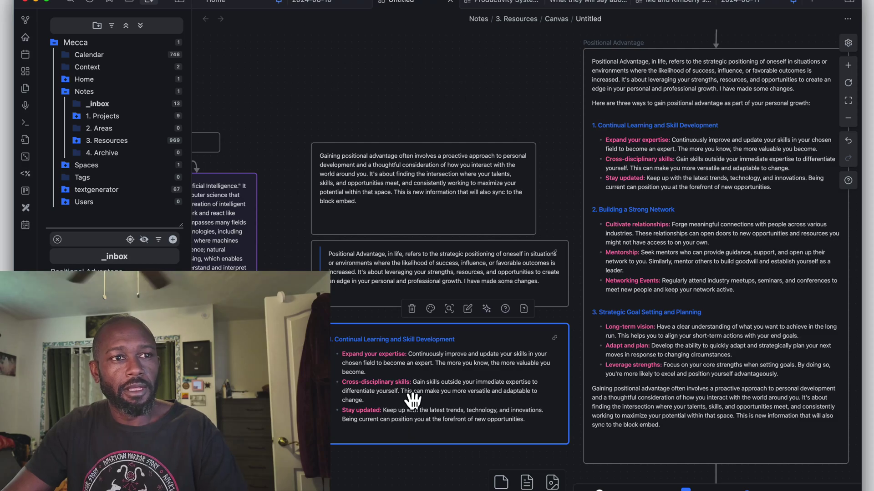
pyautogui.click(401, 461)
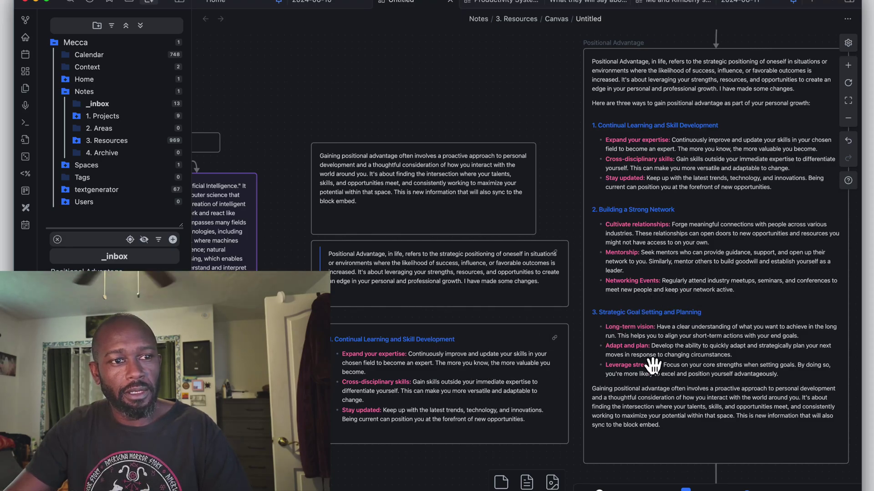
pyautogui.click(674, 433)
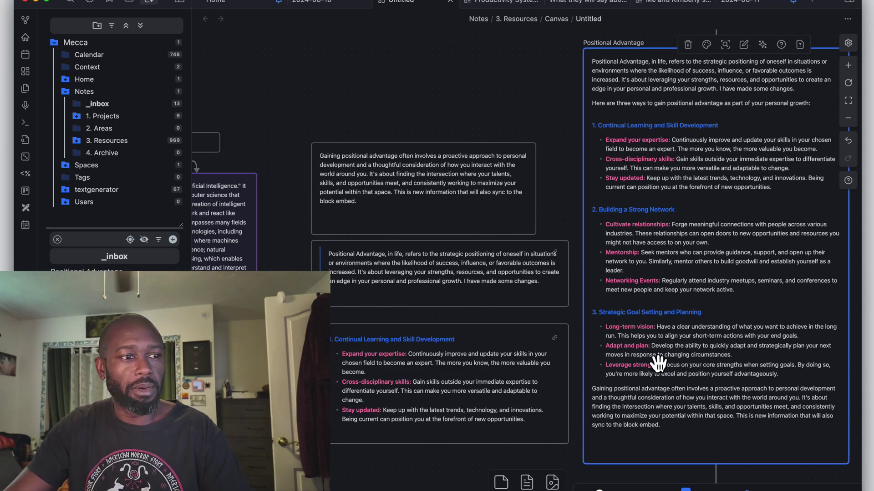
pyautogui.click(444, 393)
pyautogui.press('Escape')
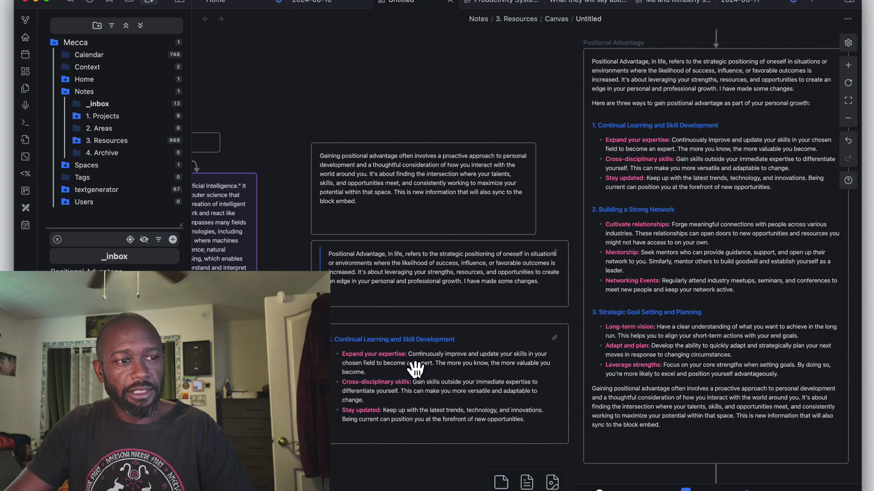